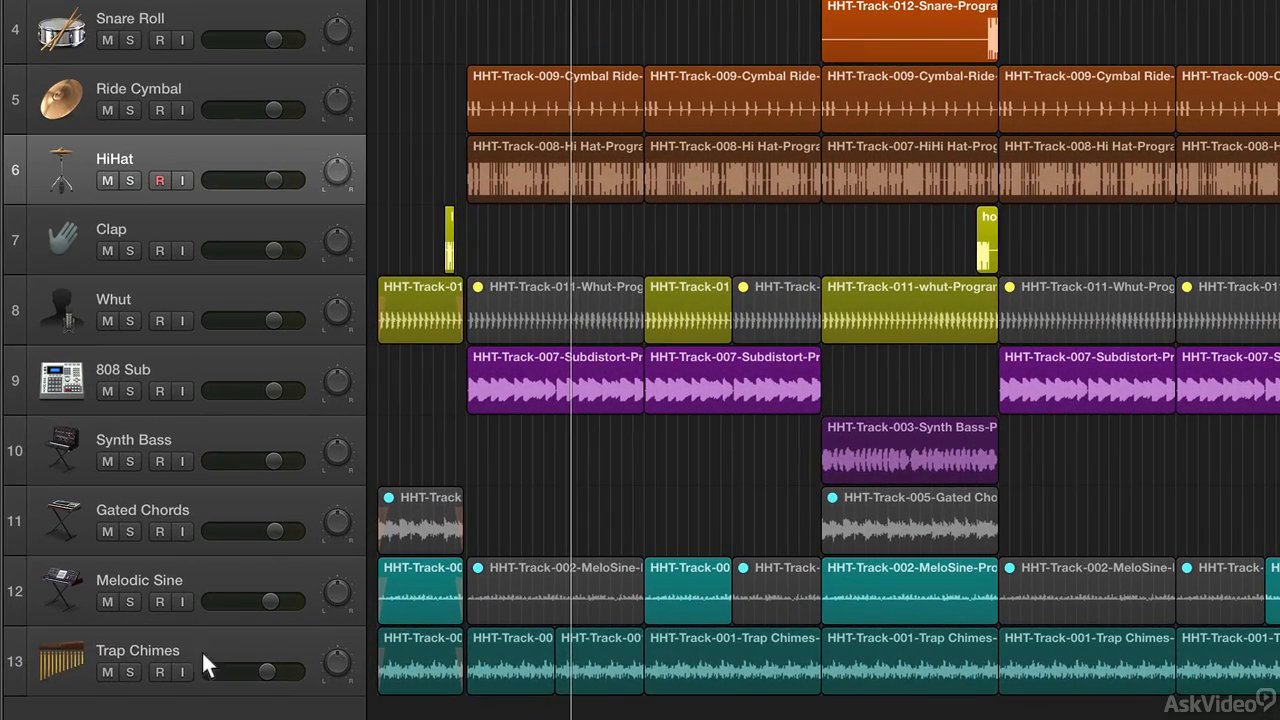
# - Select the Trap Chimes track, enlarge its track height and waveform, and solo the track
pyautogui.click(262, 656)
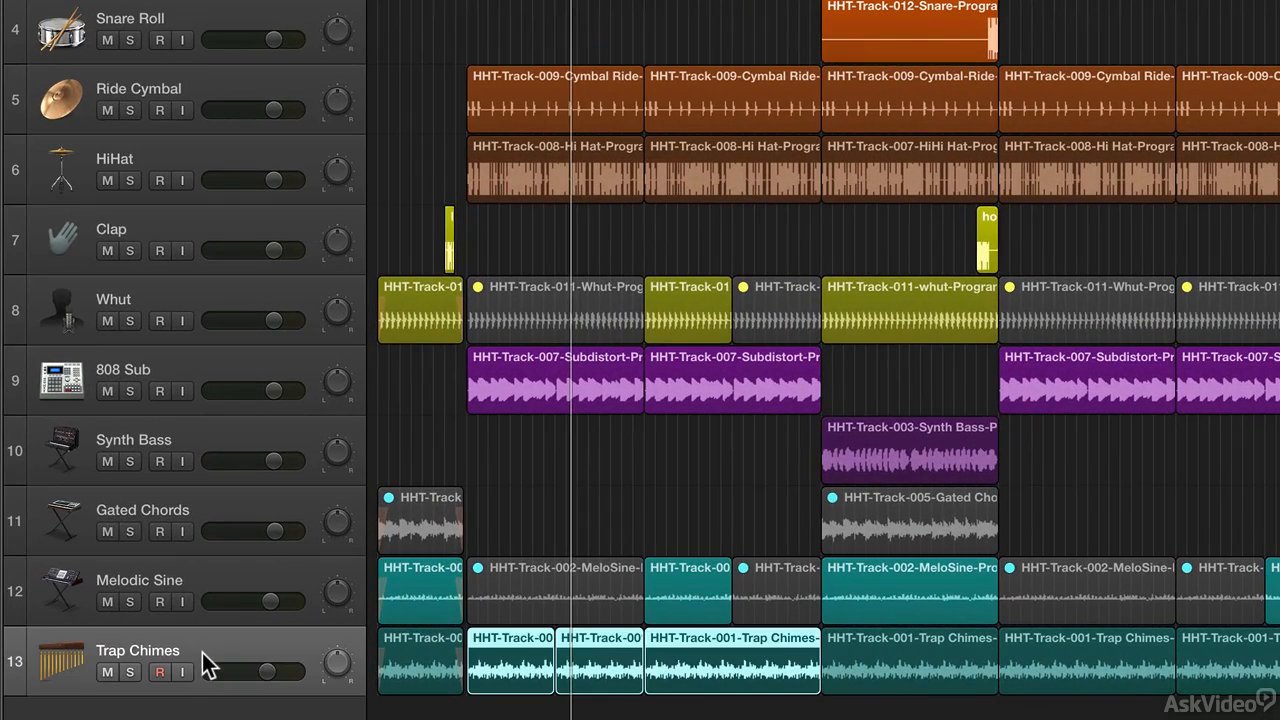
pyautogui.click(213, 580)
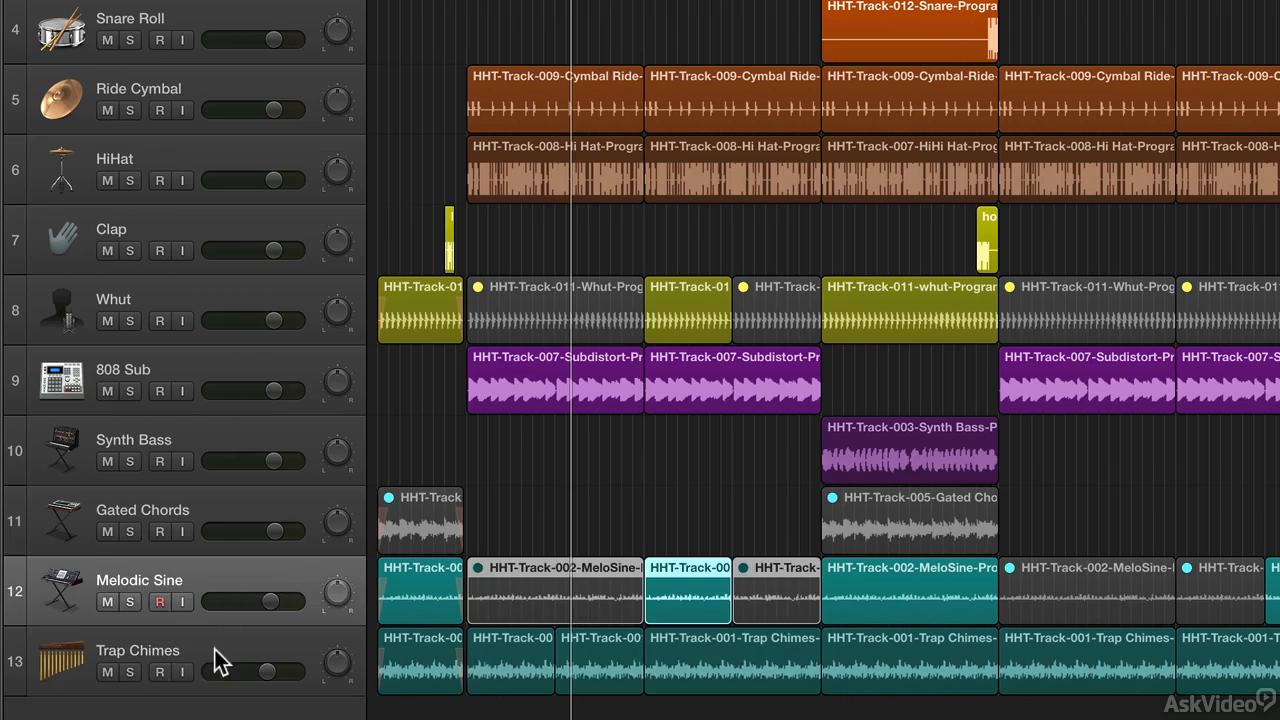
pyautogui.click(216, 653)
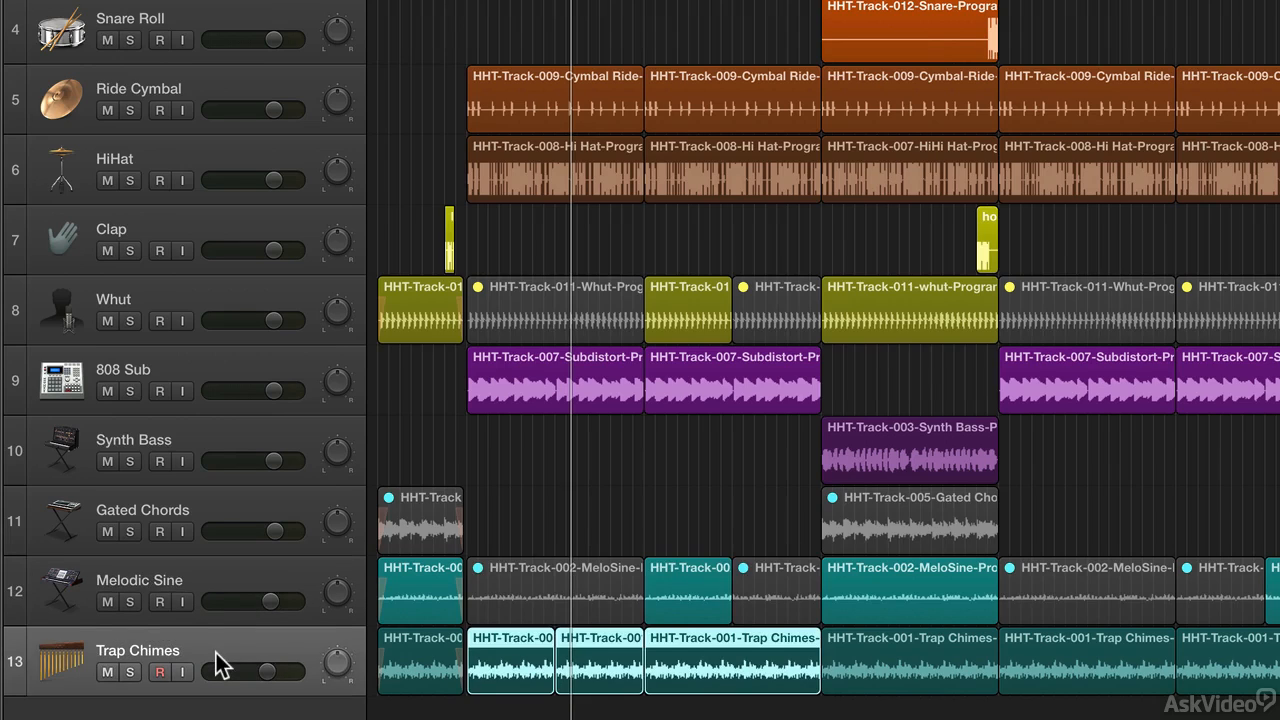
pyautogui.hotkey('ctrl', 'z')
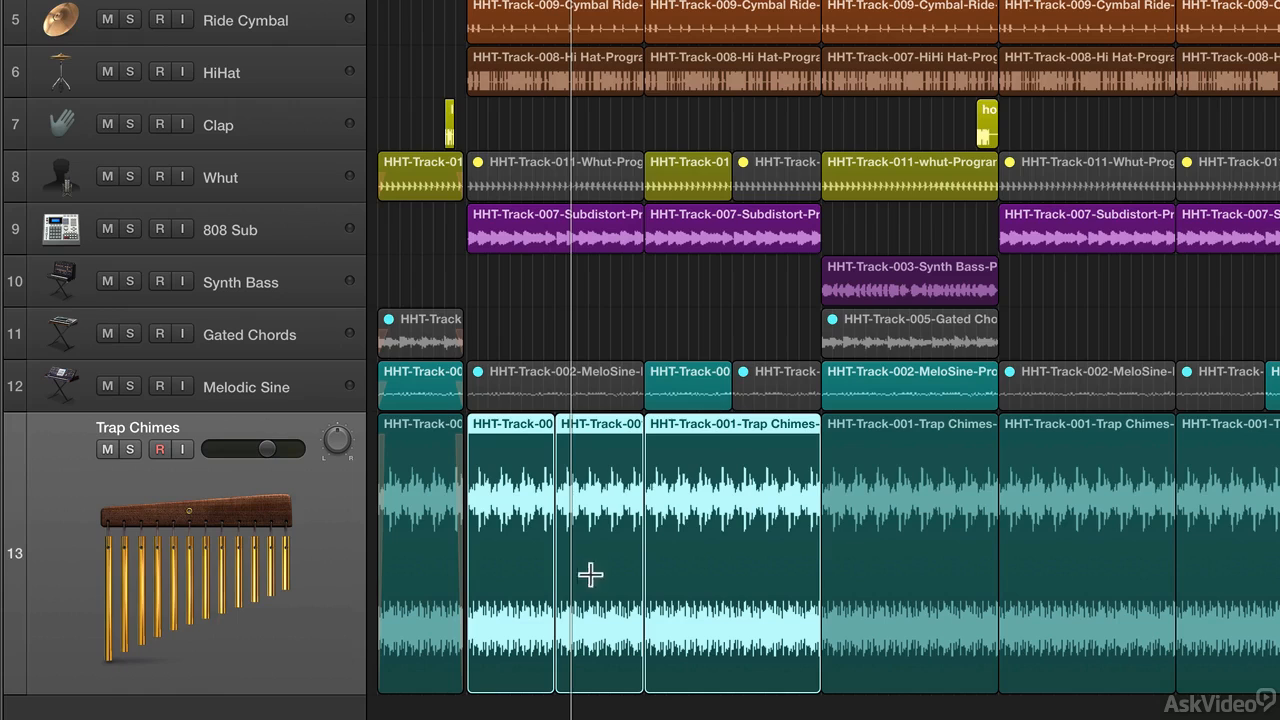
pyautogui.press('super+Right')
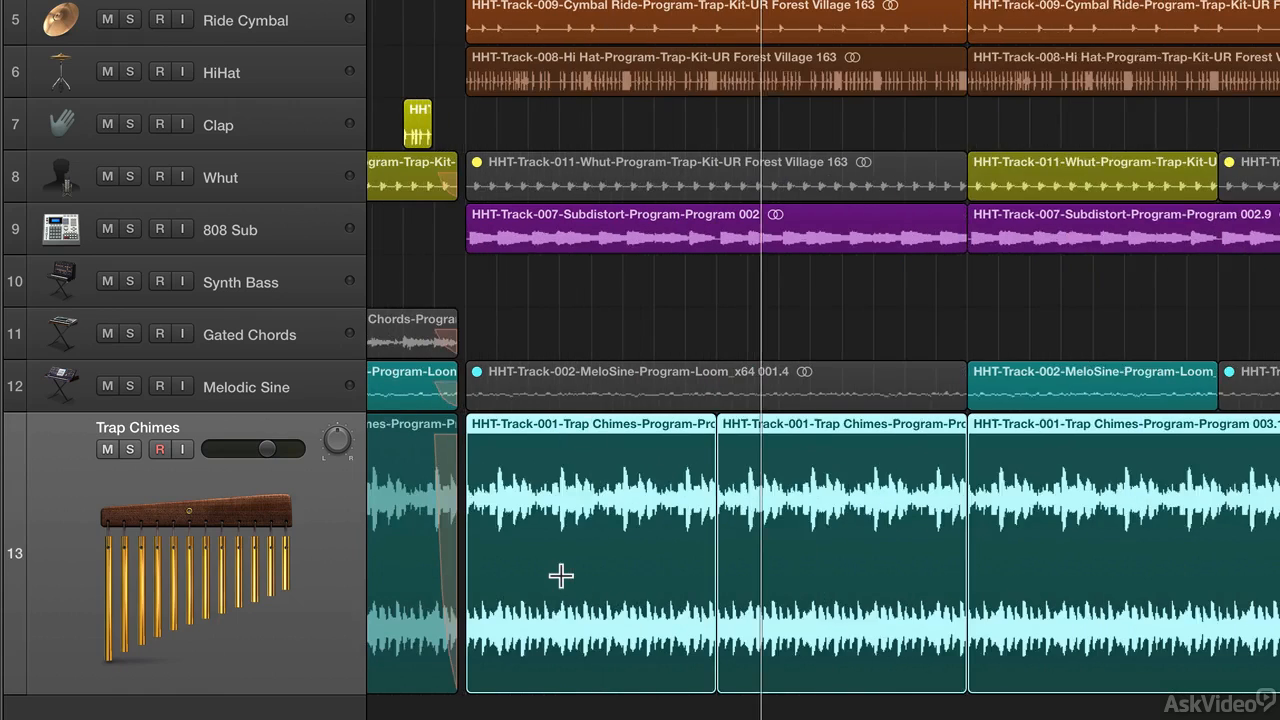
pyautogui.click(128, 450)
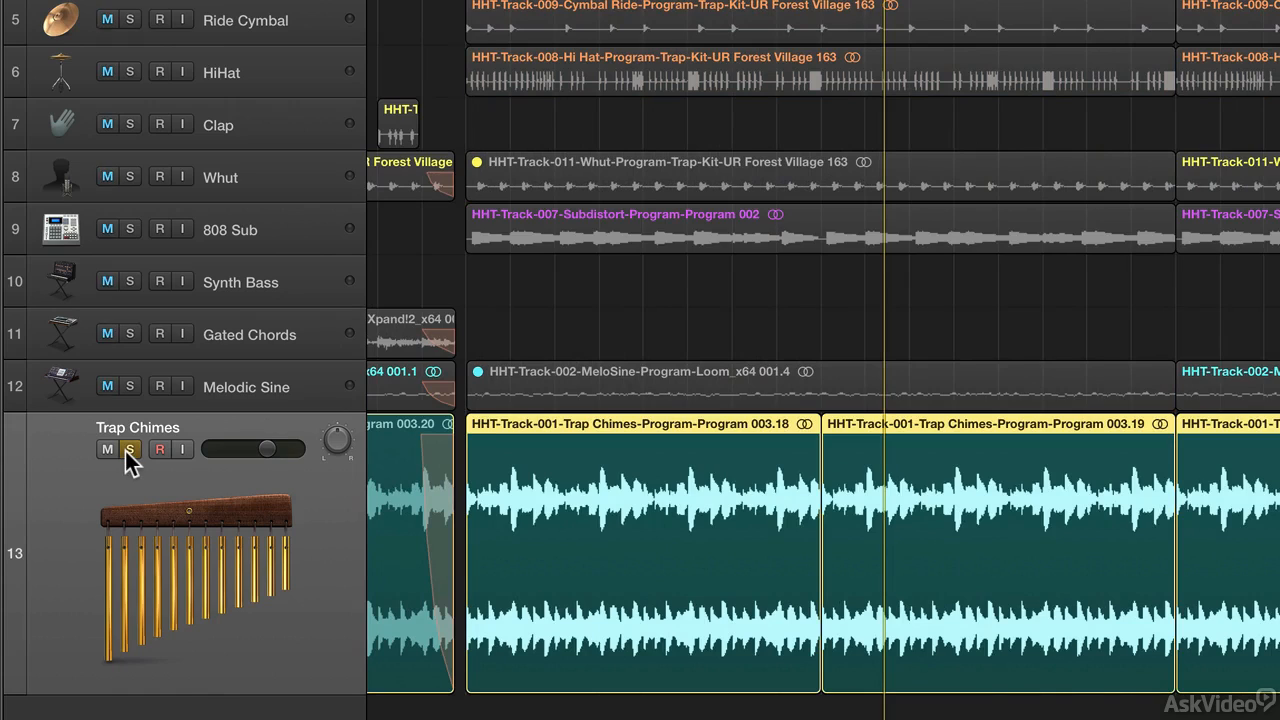
# - Play back the soloed Trap Chimes track to hear it on its own
pyautogui.press('space')
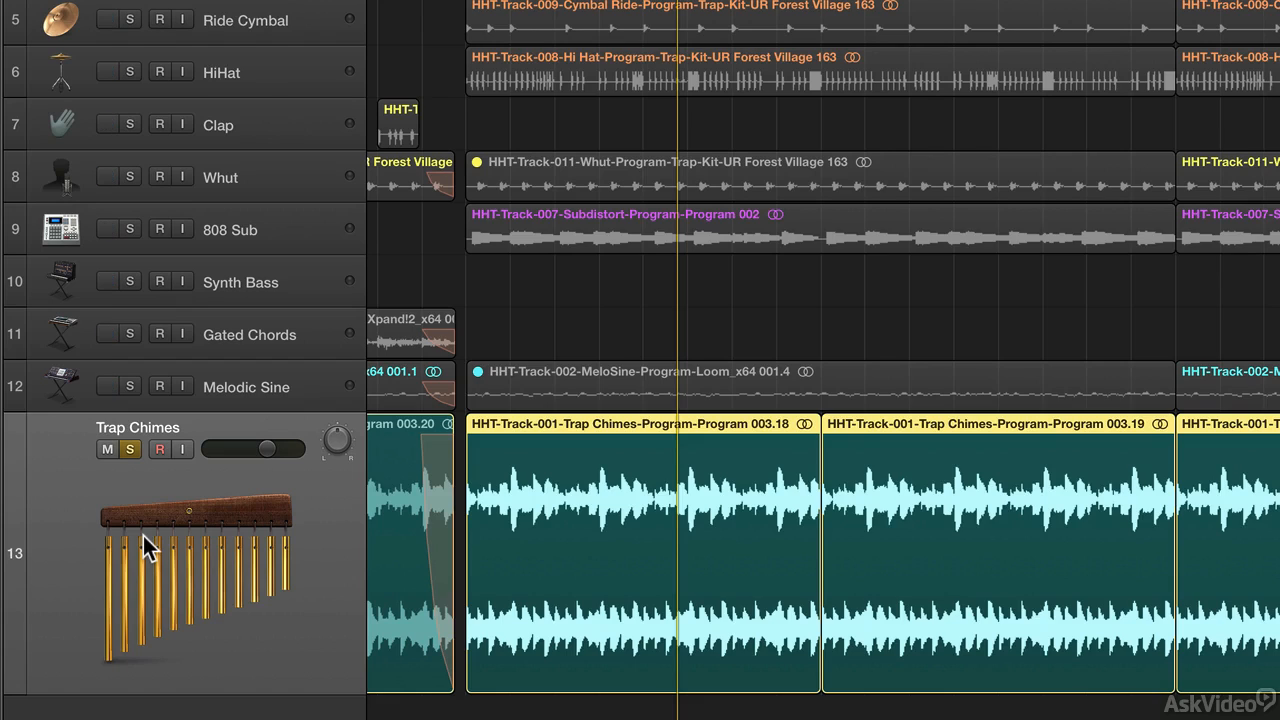
pyautogui.press('space')
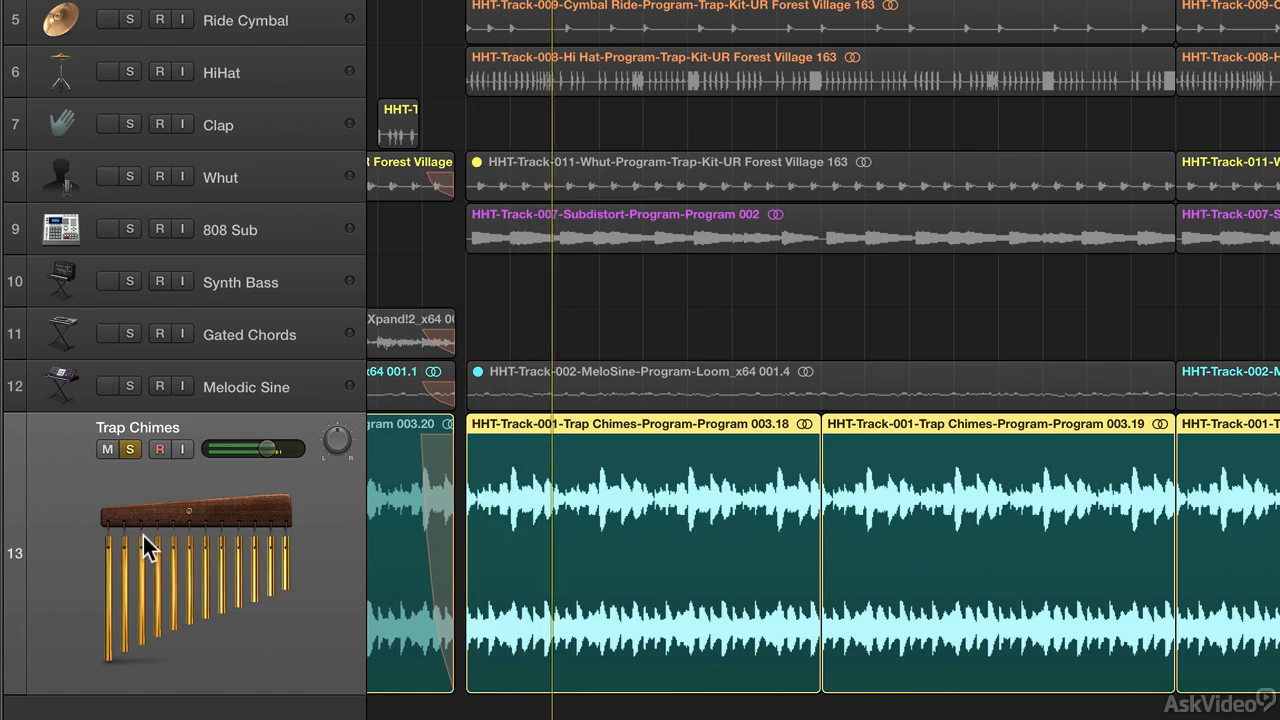
pyautogui.press('space')
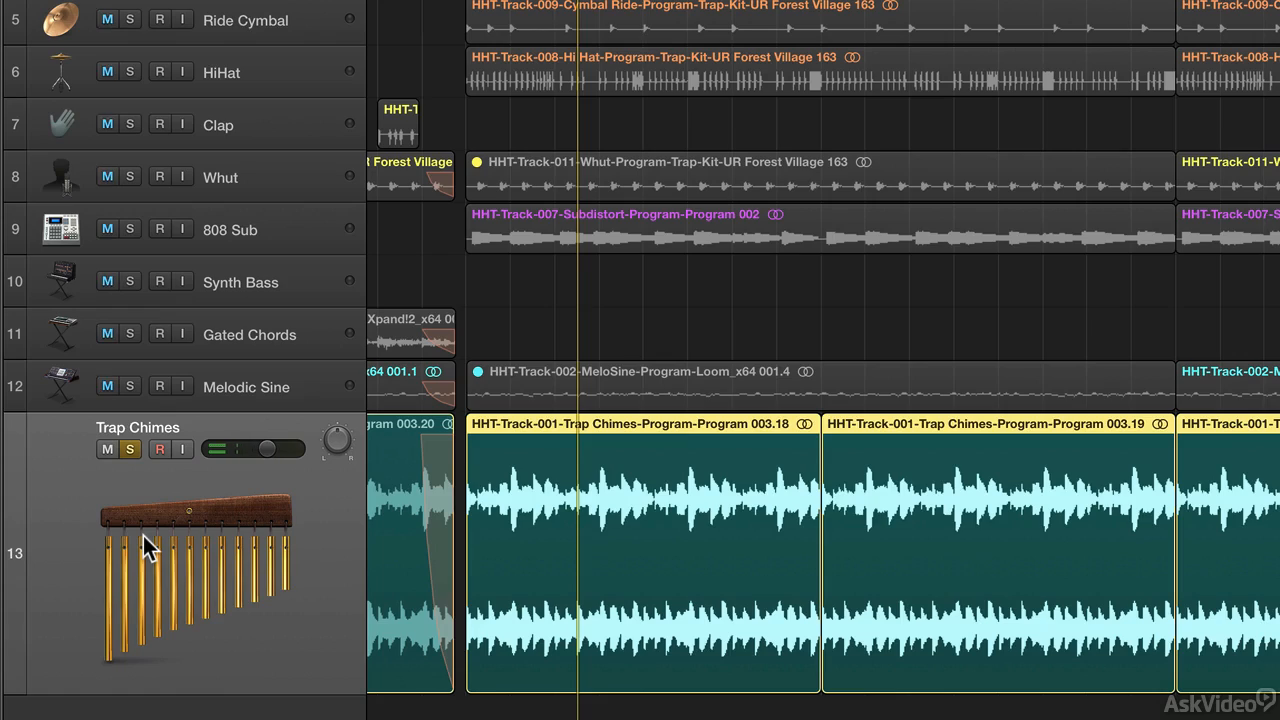
# - Solo the Melodic Sine track and take Trap Chimes out of solo
pyautogui.hscroll(8, 519, 537)
pyautogui.hscroll(-8, 519, 537)
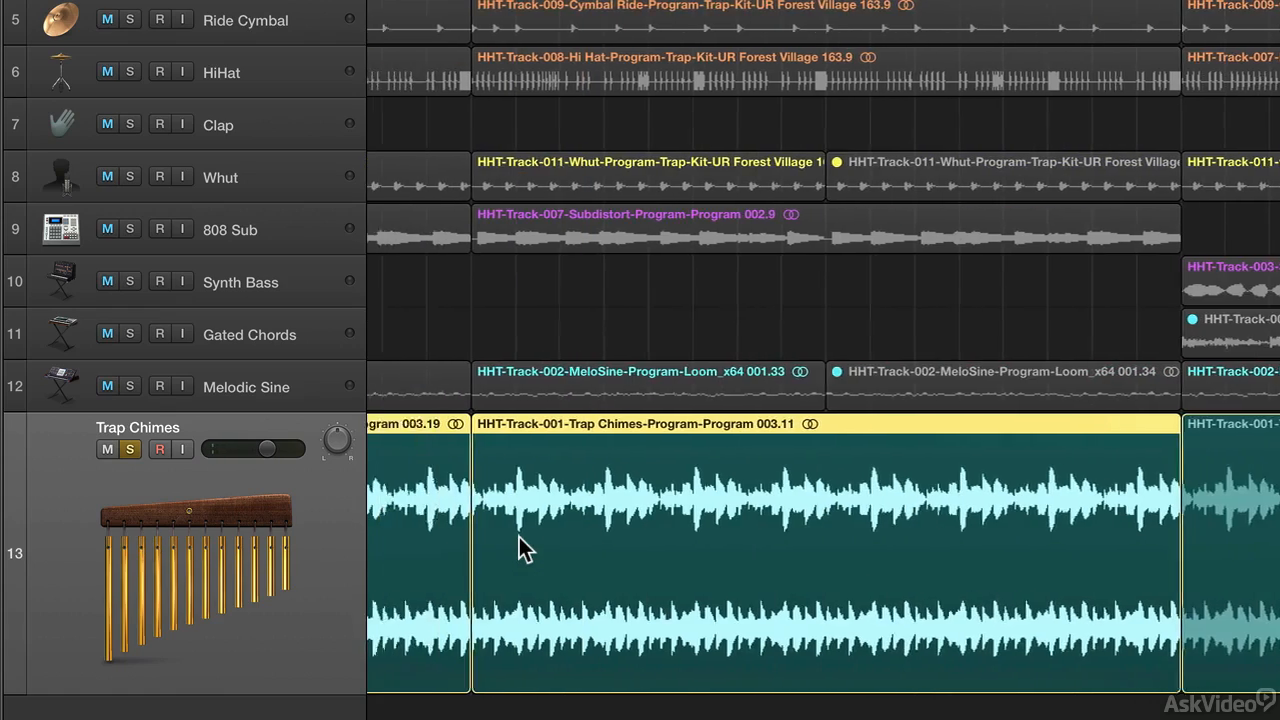
pyautogui.hscroll(-5, 519, 537)
pyautogui.click(760, 371)
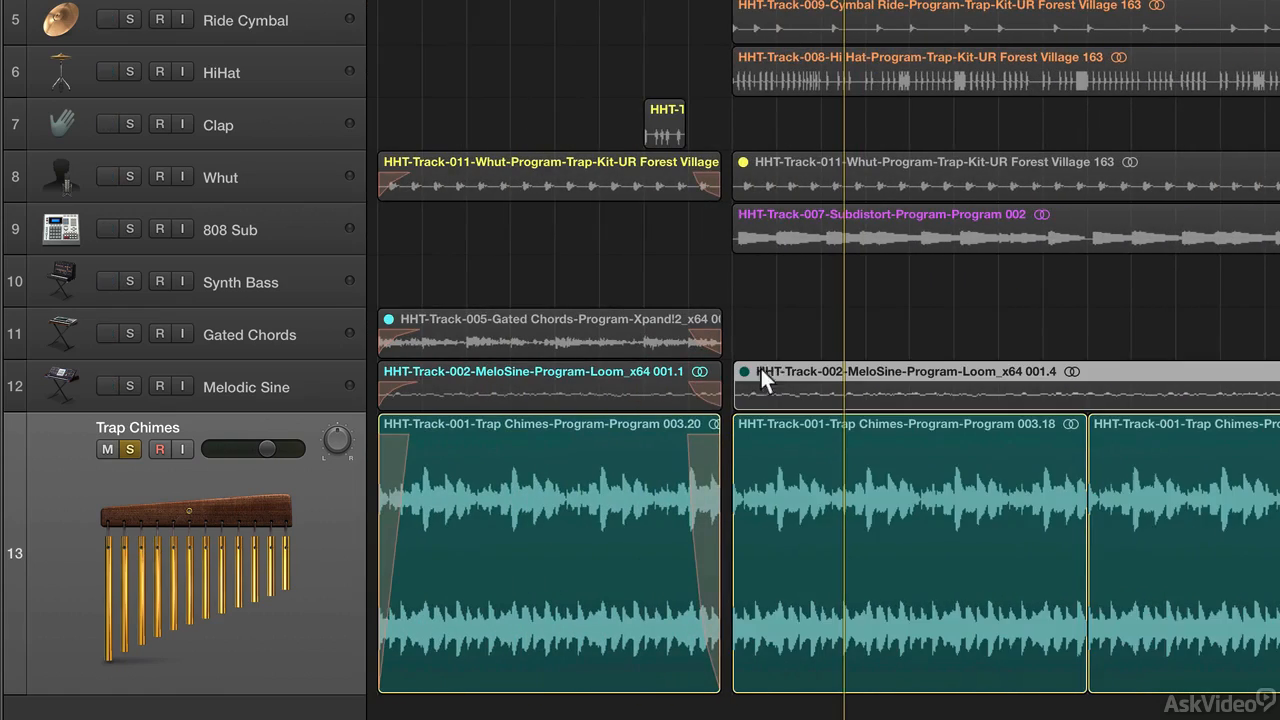
pyautogui.press('s')
pyautogui.hscroll(10, 760, 371)
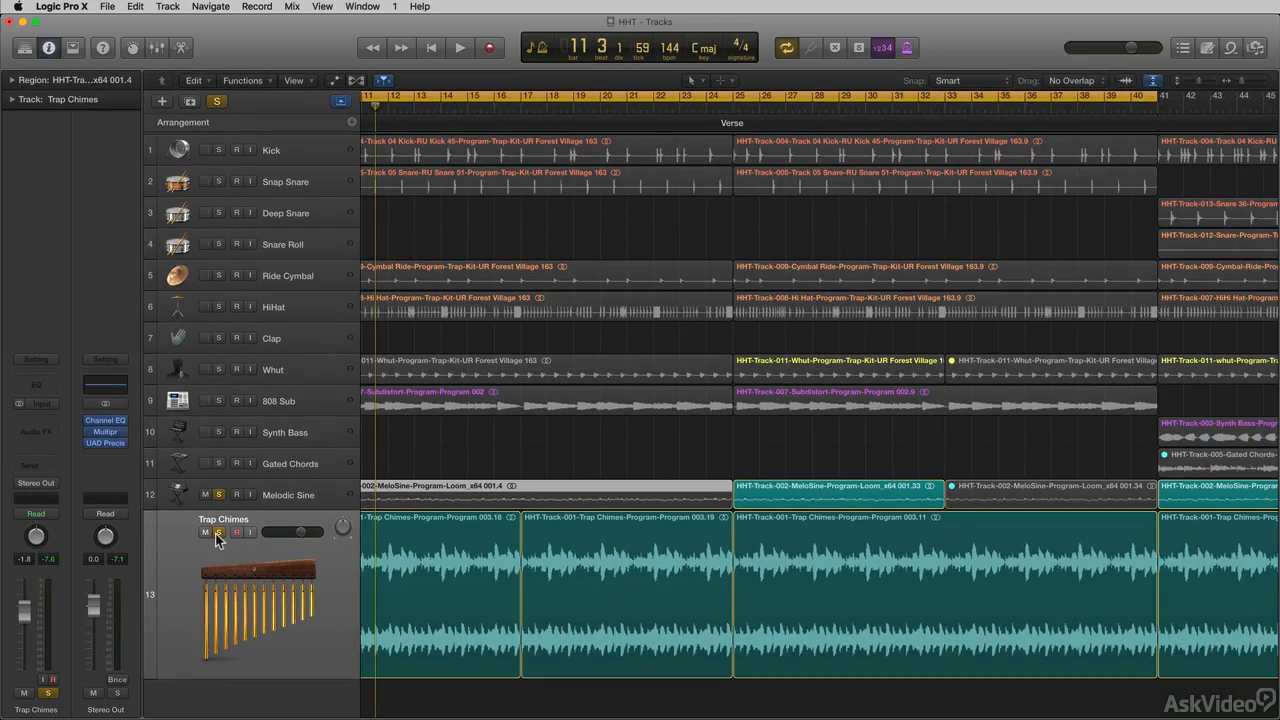
pyautogui.click(156, 474)
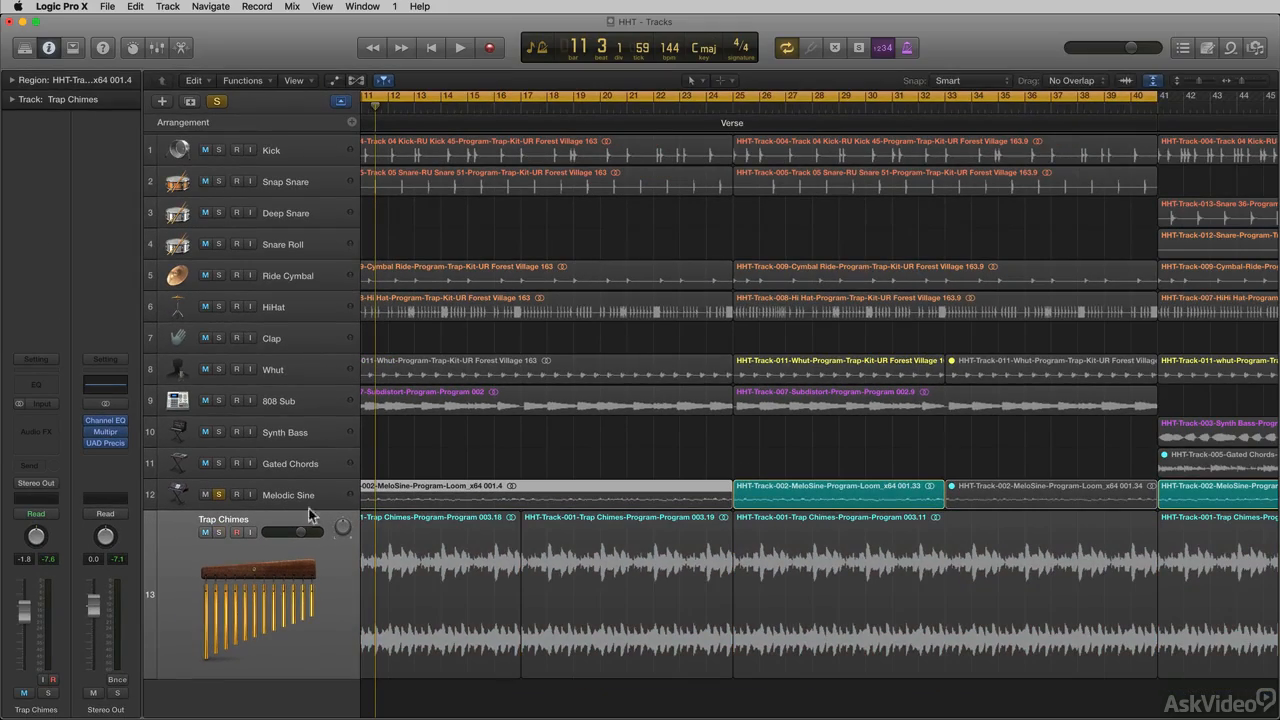
# - Play the soloed Melodic Sine track from bar 24 to hear it on its own
pyautogui.click(737, 110)
pyautogui.click(800, 110)
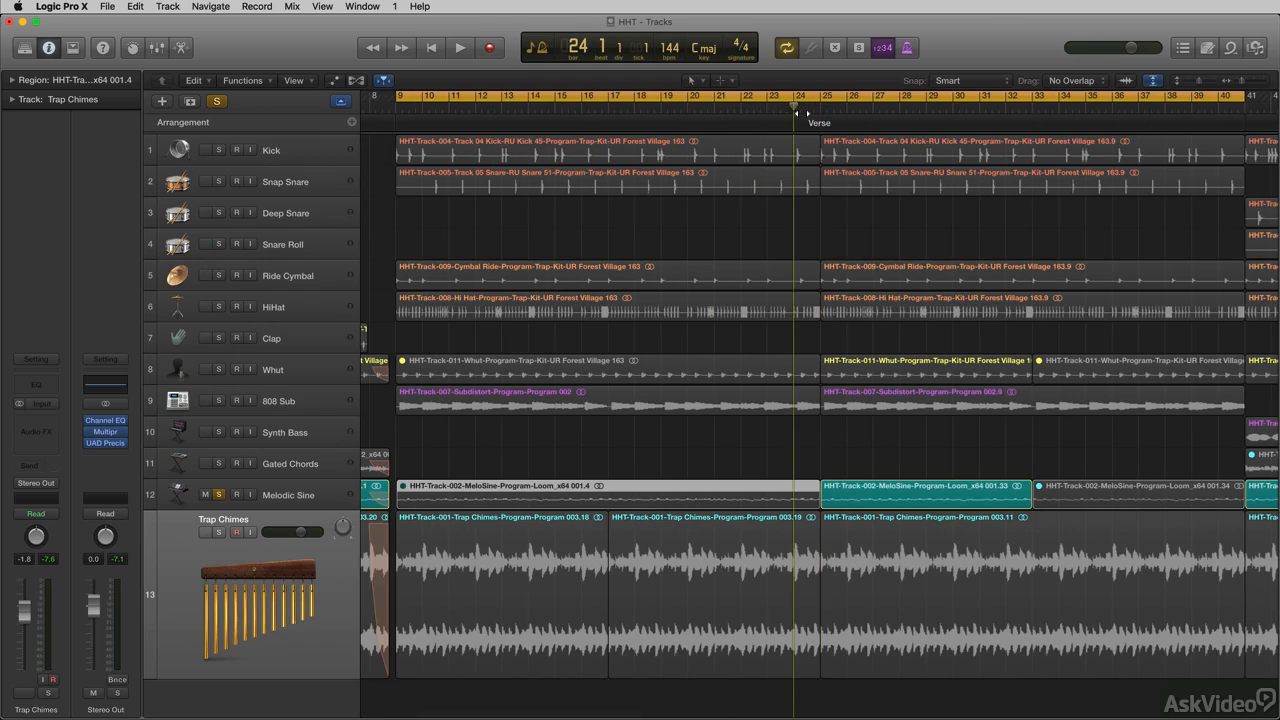
pyautogui.press('space')
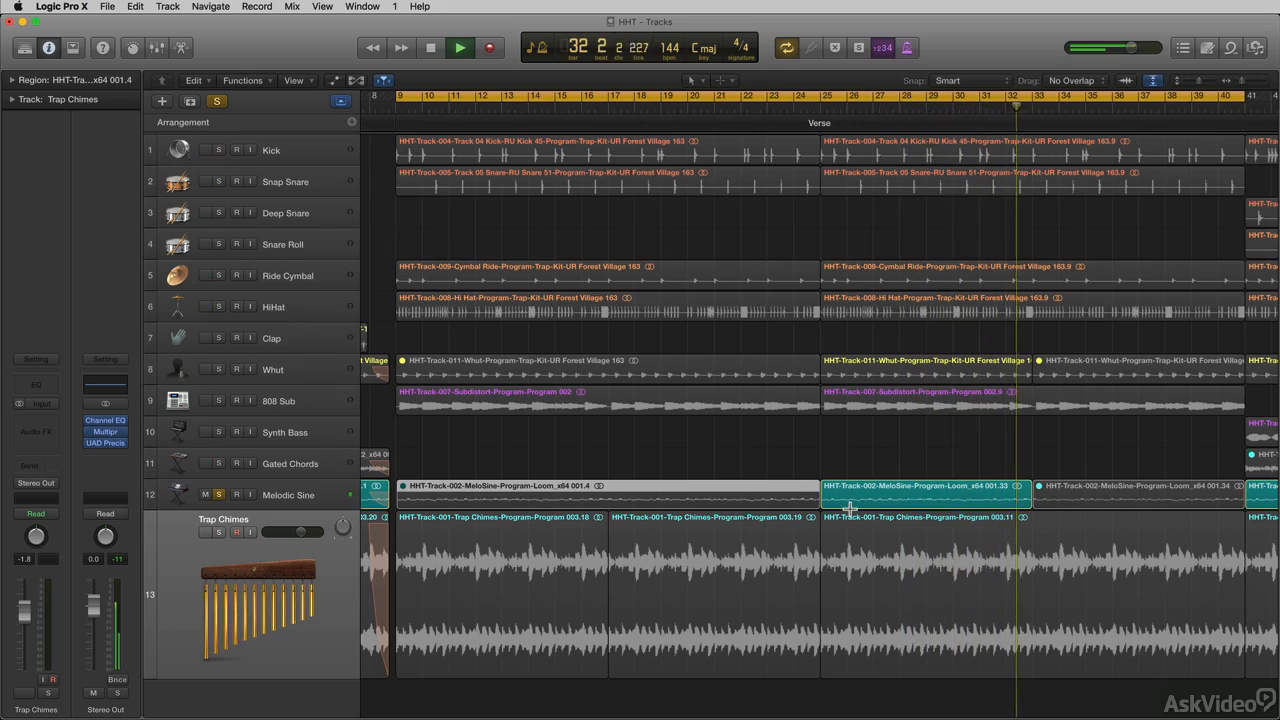
pyautogui.press('space')
# - Solo Trap Chimes together with Melodic Sine and play both from around bar 25
pyautogui.click(222, 540)
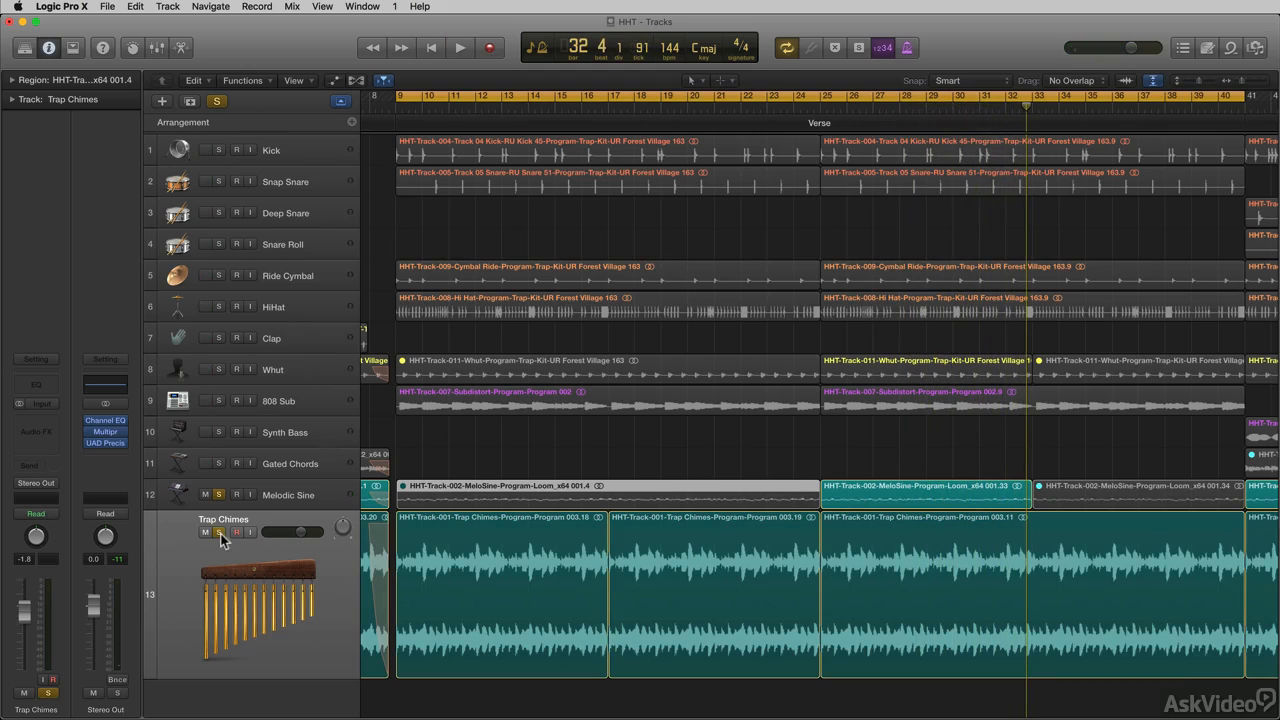
pyautogui.click(220, 532)
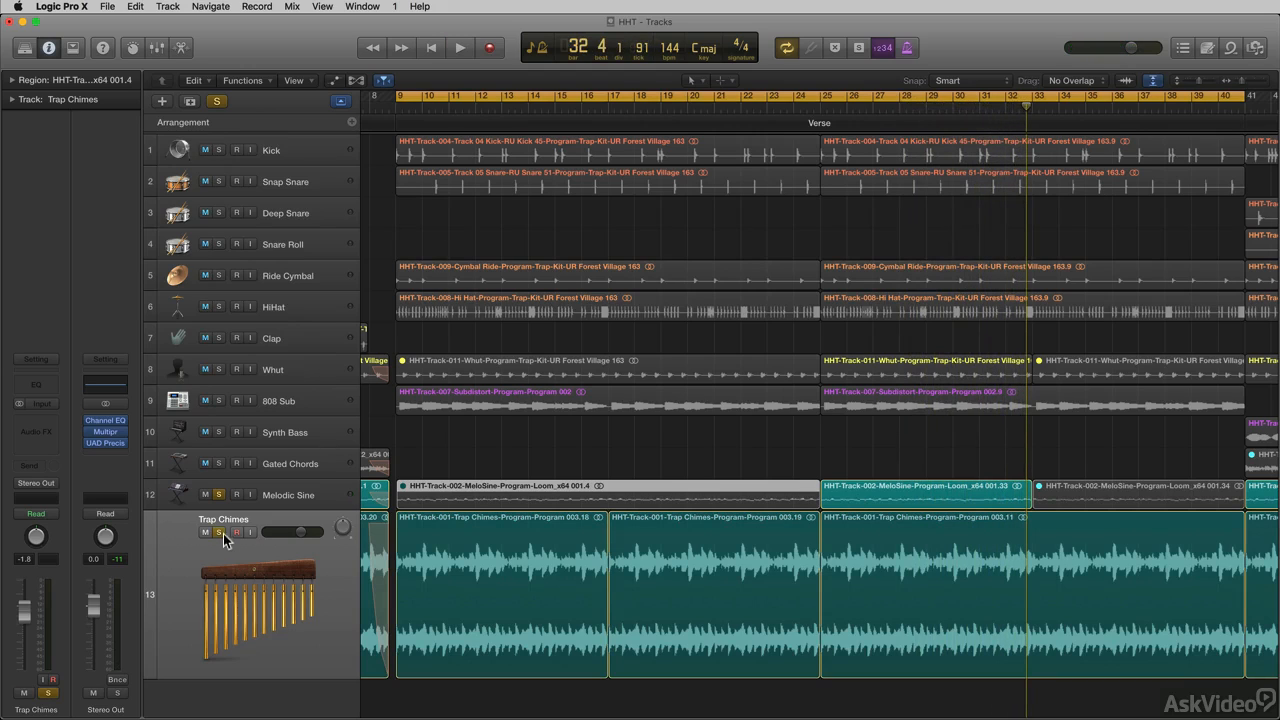
pyautogui.click(816, 110)
pyautogui.press('space')
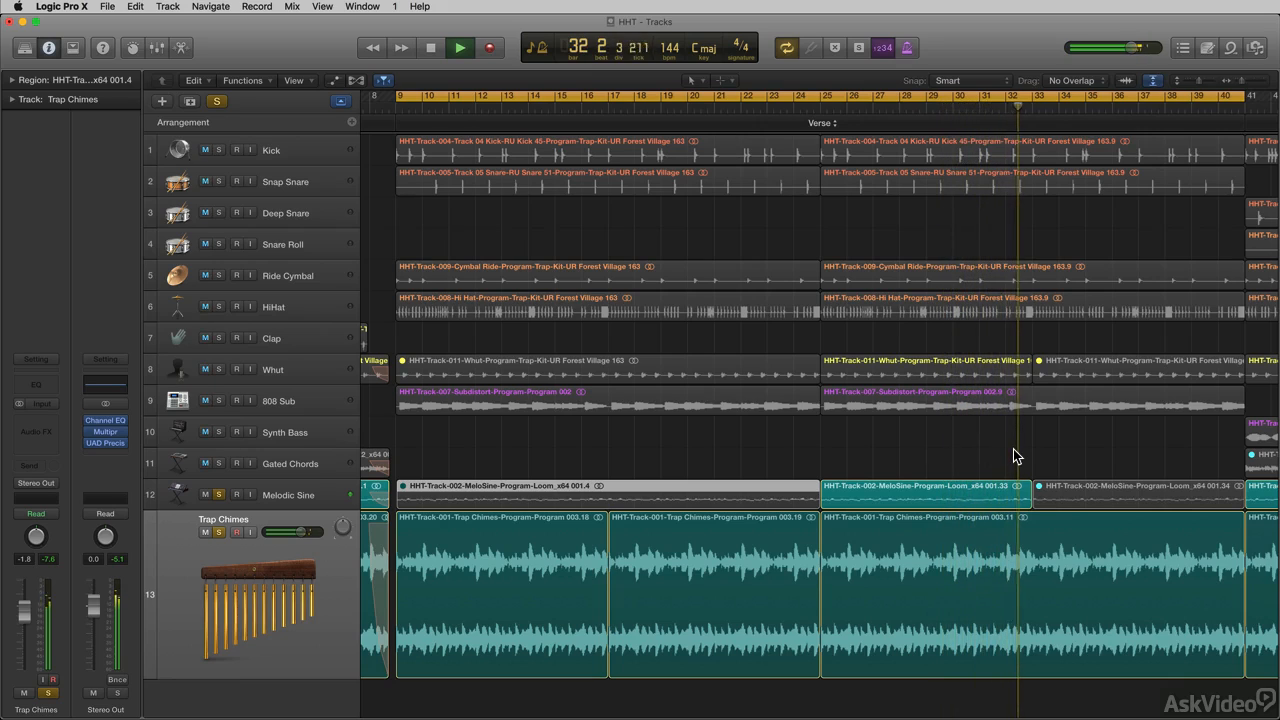
pyautogui.press('space')
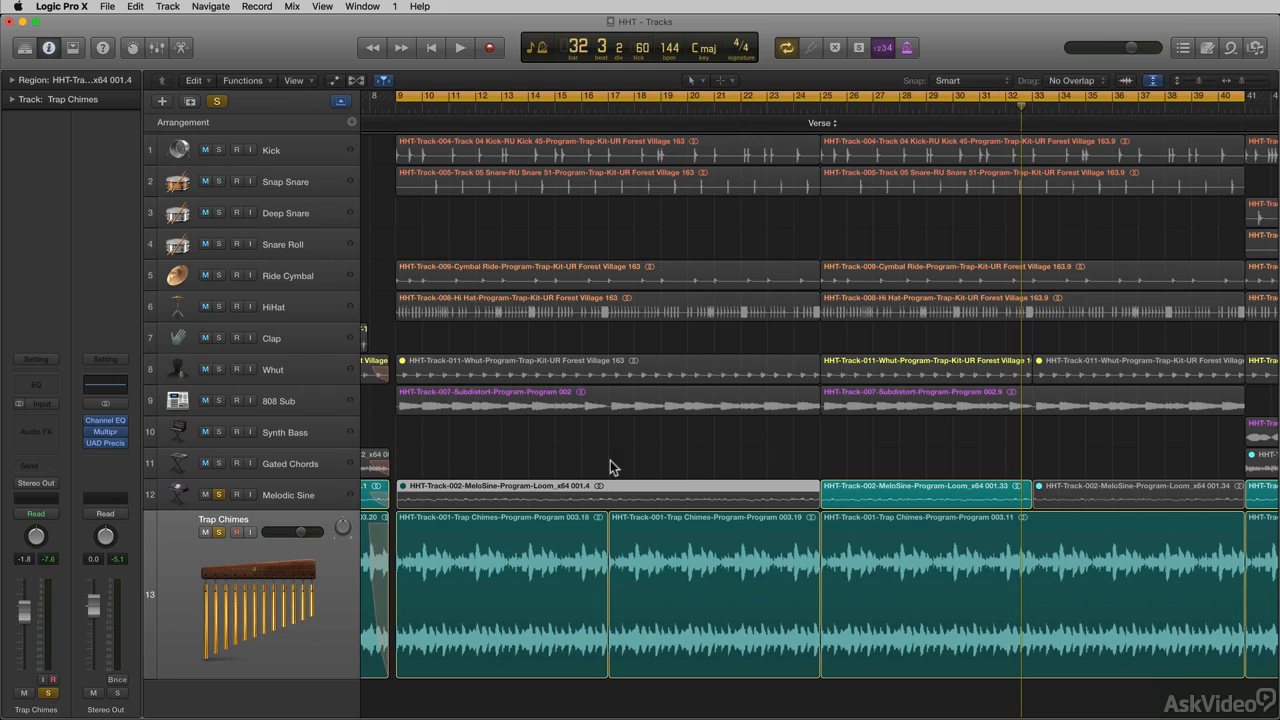
# - Add the 808 Sub to the soloed tracks and play them together, soloing the Kick briefly during playback
pyautogui.click(219, 401)
pyautogui.press('space')
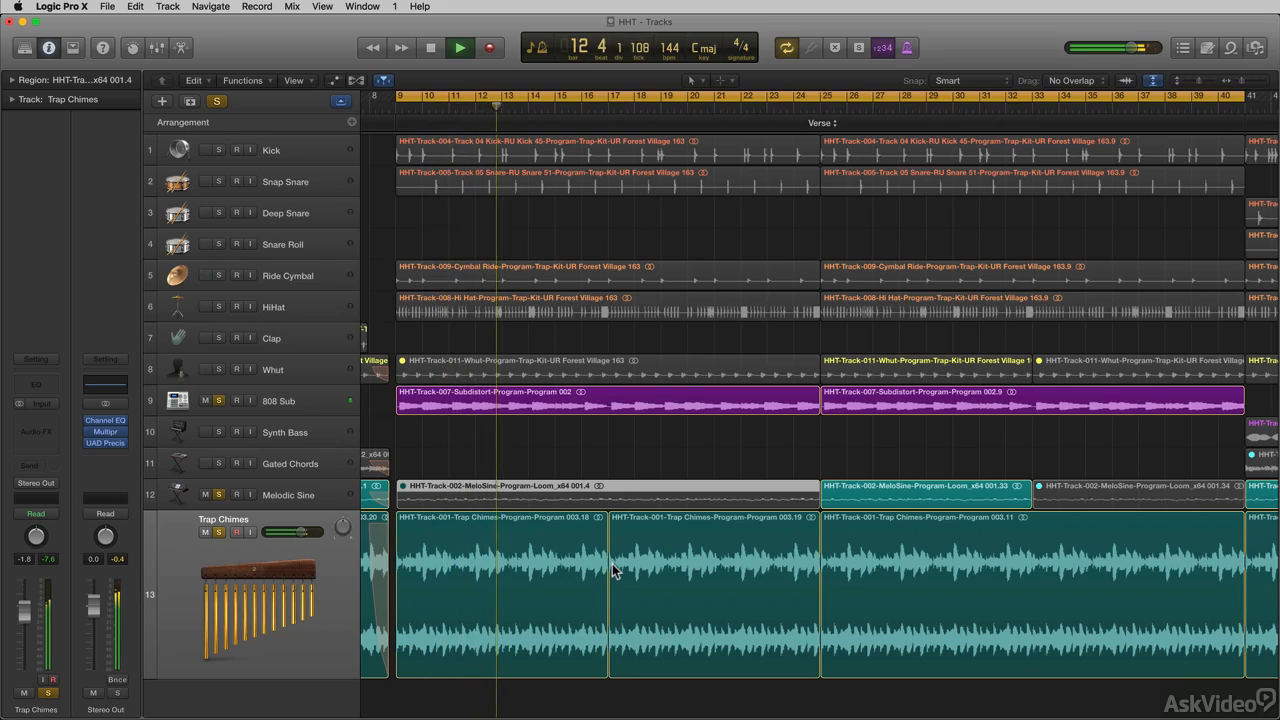
pyautogui.click(219, 150)
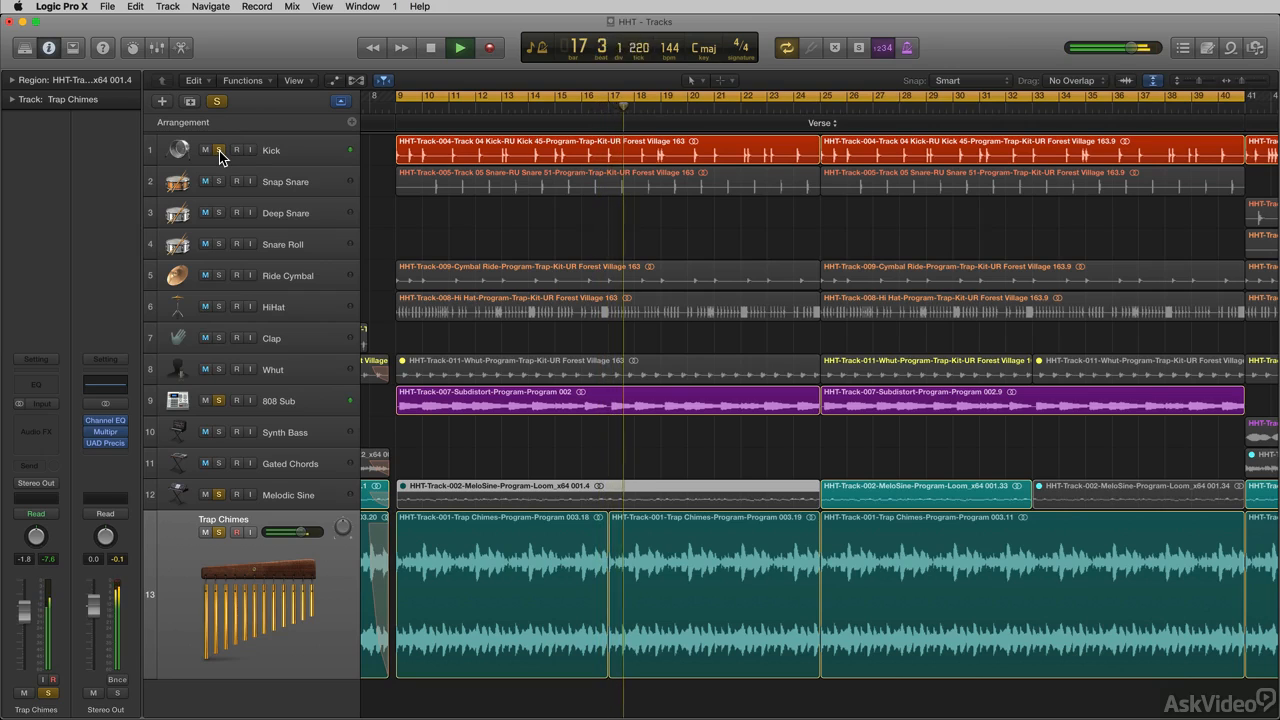
pyautogui.click(219, 151)
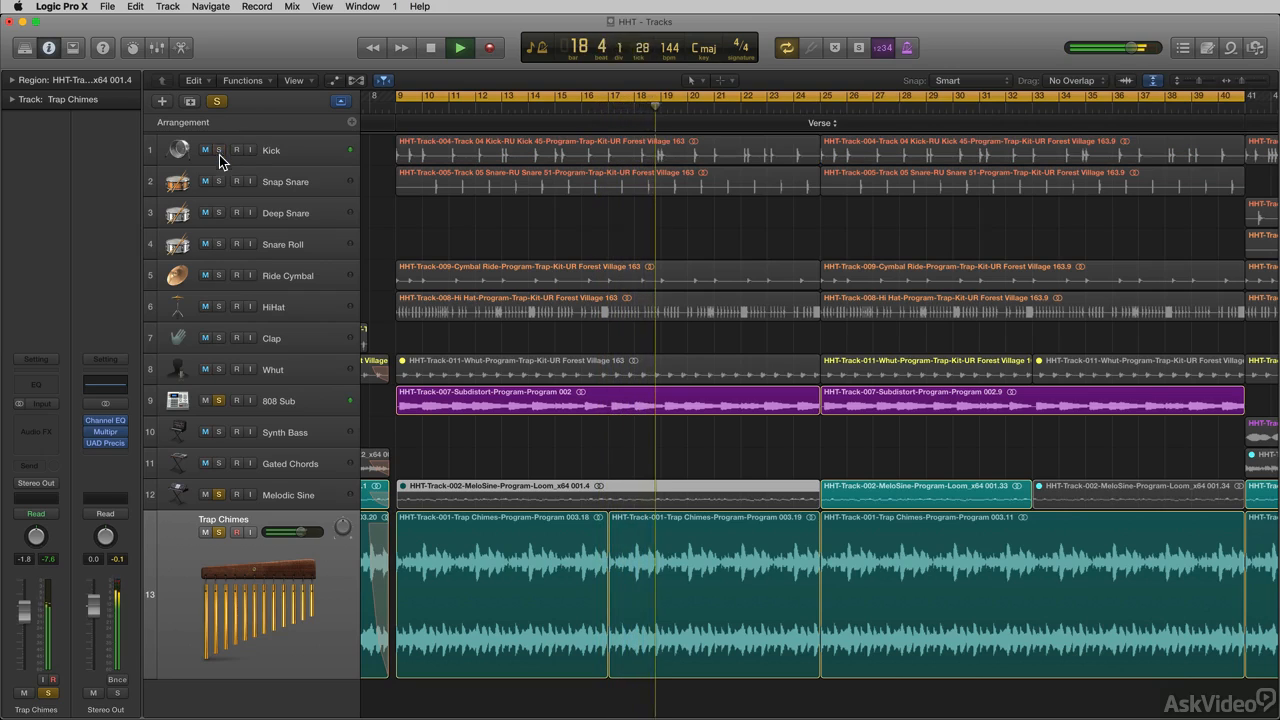
pyautogui.press('space')
# - Insert a Channel EQ on the Trap Chimes track and turn on its analyzer
pyautogui.click(182, 570)
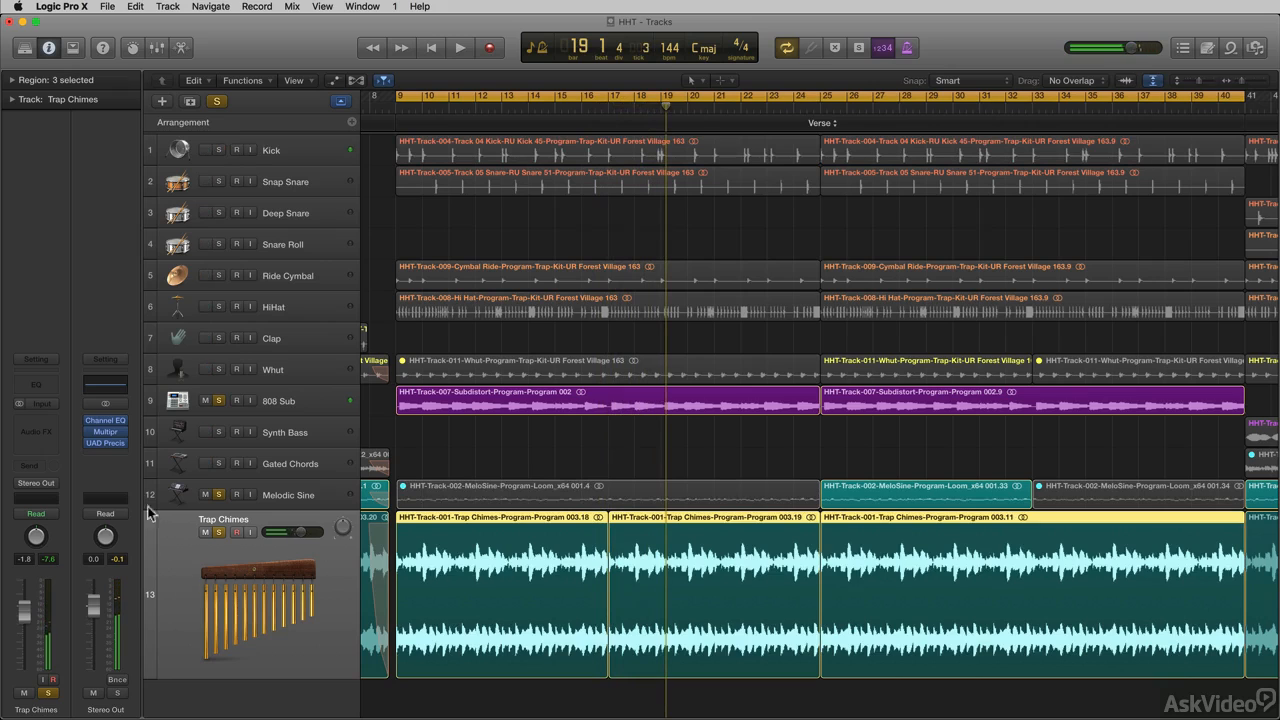
pyautogui.click(46, 384)
pyautogui.moveTo(392, 62); pyautogui.dragTo(830, 238)
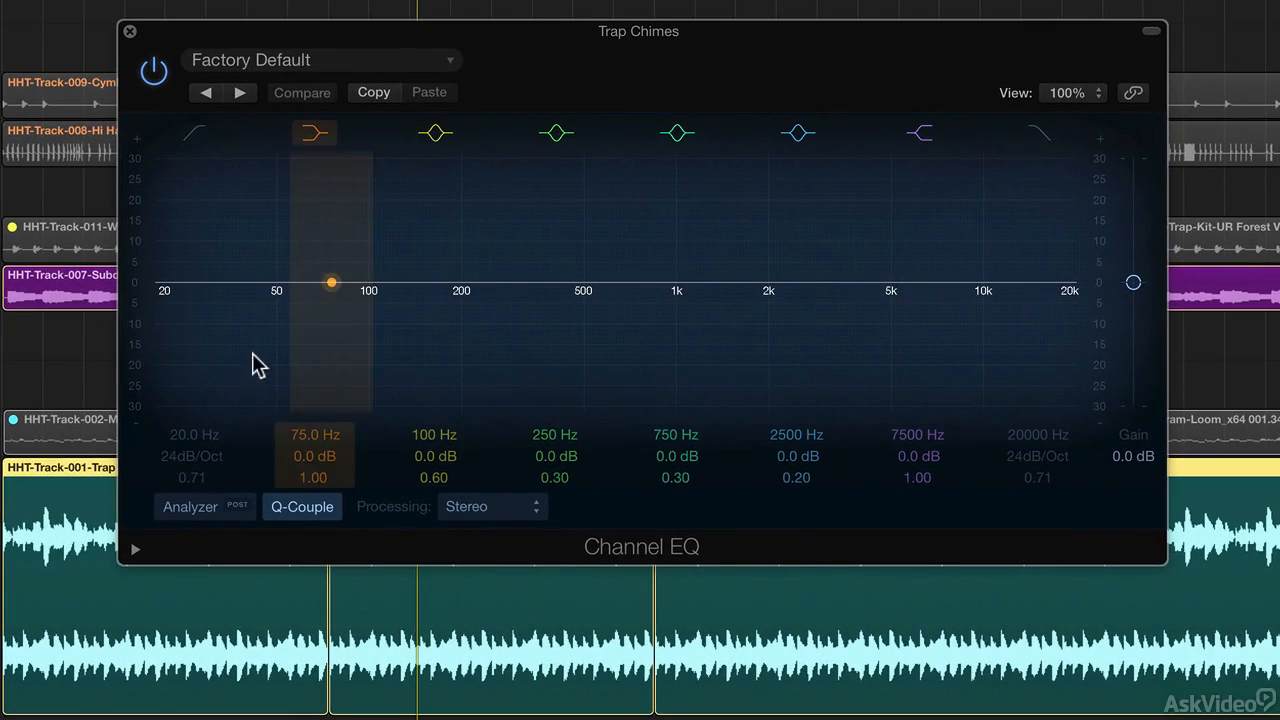
pyautogui.click(212, 512)
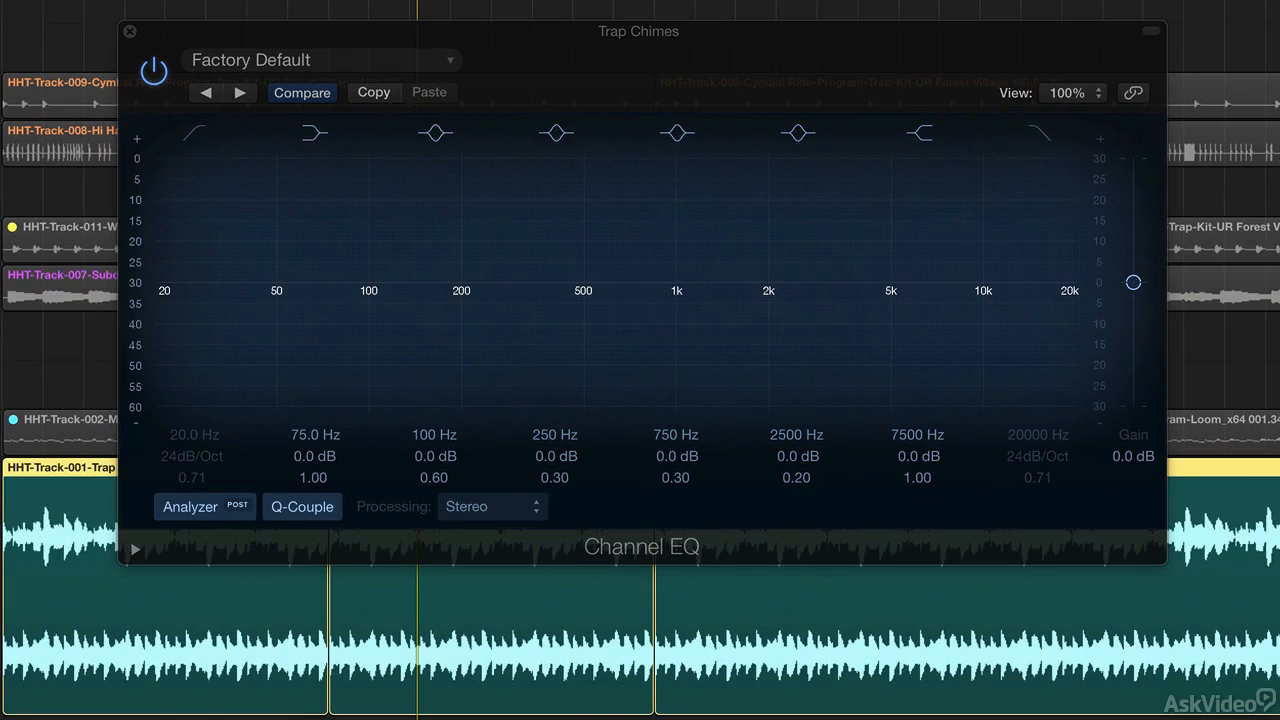
# - Play Trap Chimes to examine its frequency spectrum in the analyzer, and close the Channel EQ window
pyautogui.press('space')
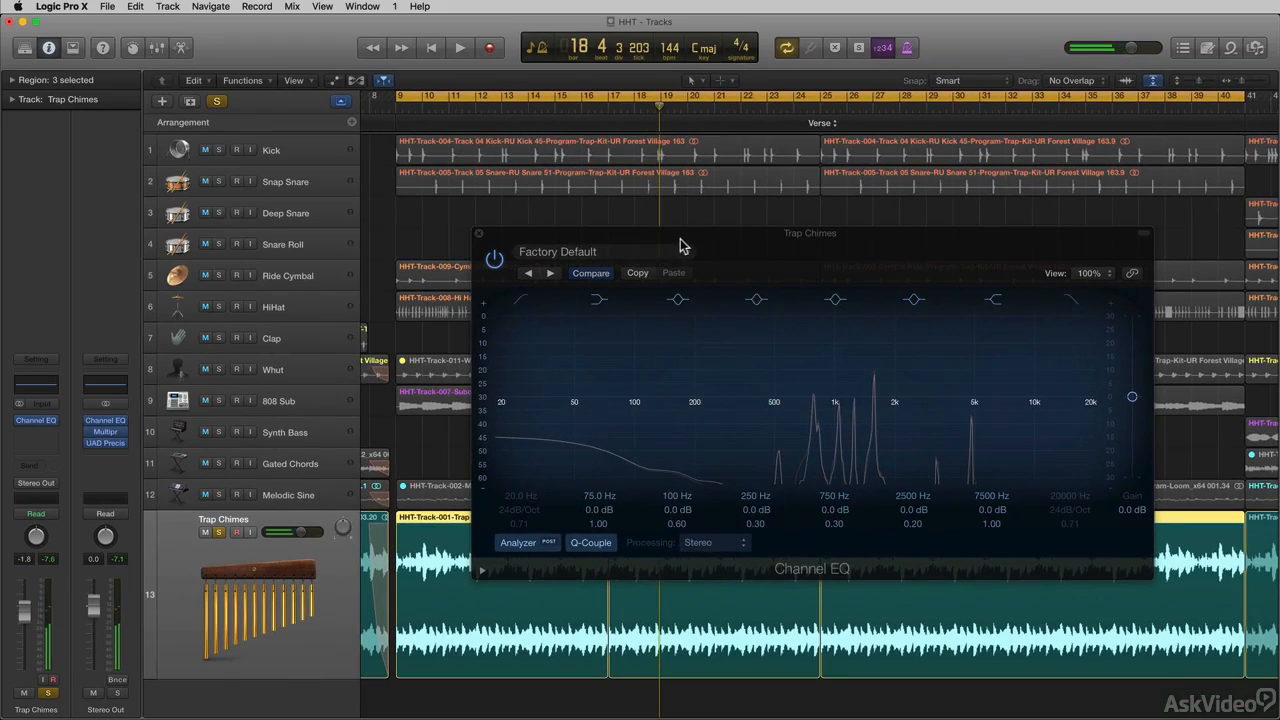
pyautogui.moveTo(676, 241); pyautogui.dragTo(543, 220)
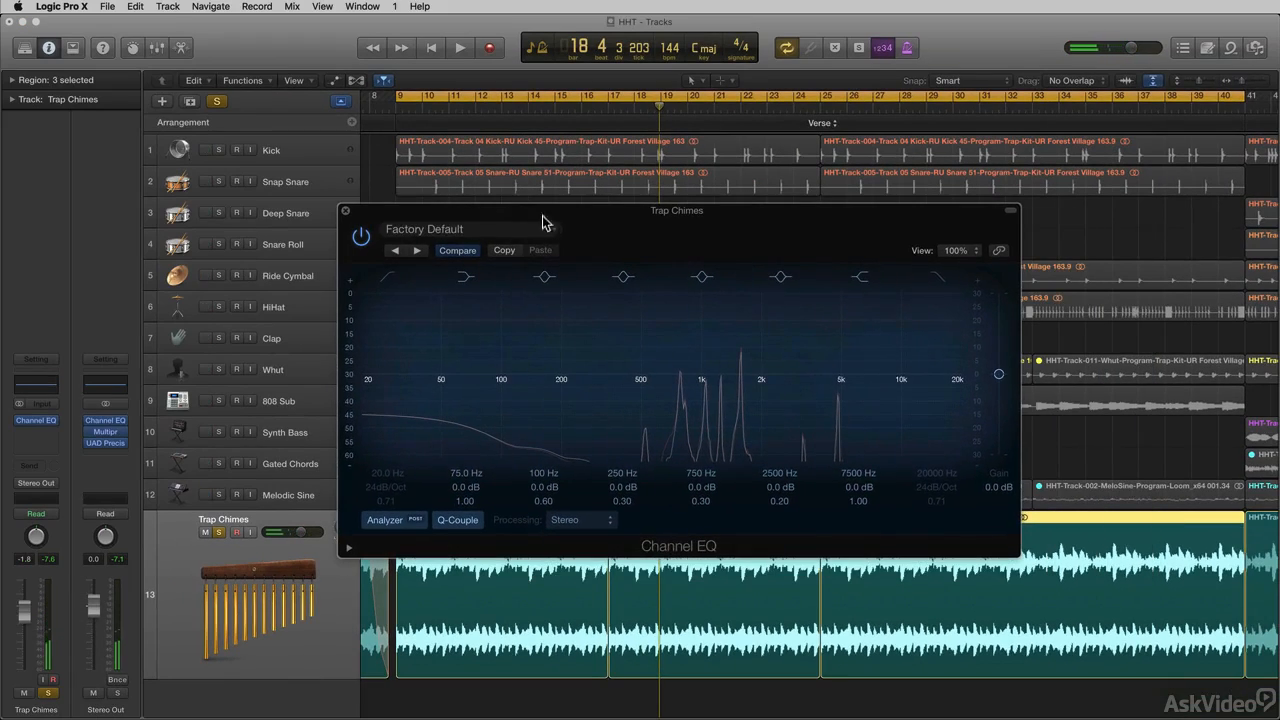
pyautogui.click(346, 212)
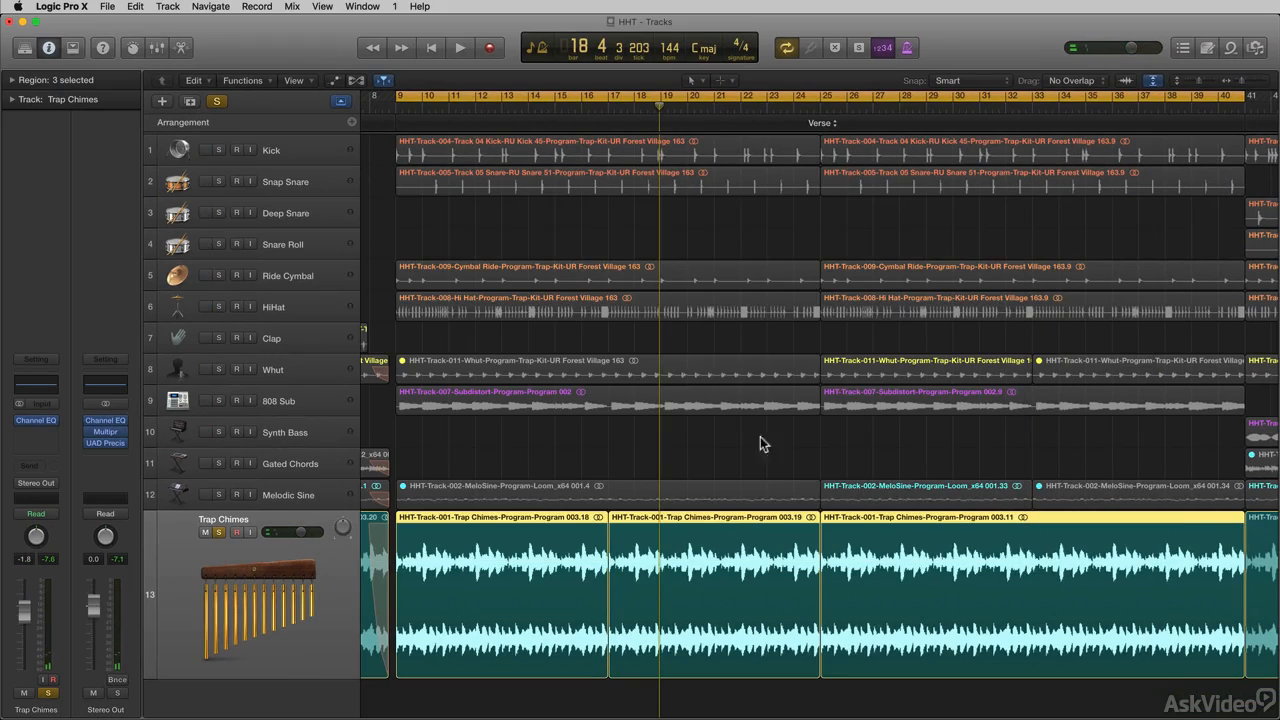
# - Solo Melodic Sine instead of Trap Chimes and select the Melodic Sine track
pyautogui.click(219, 495)
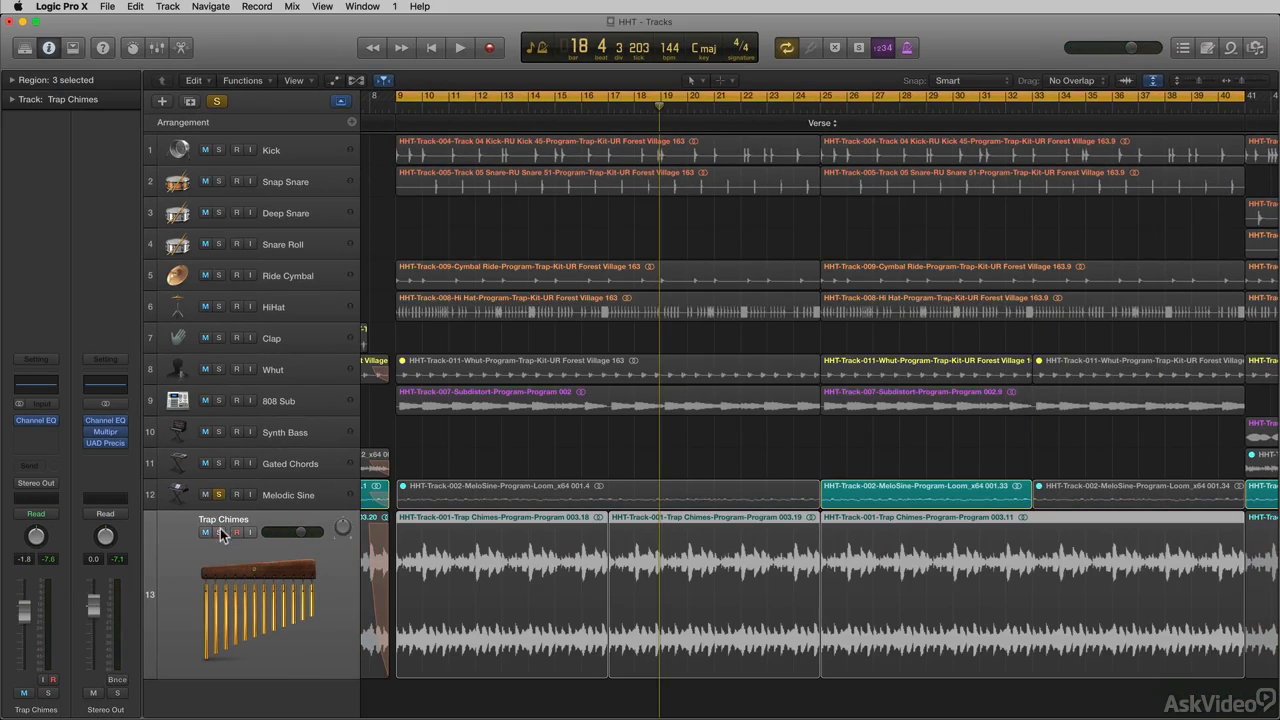
pyautogui.click(219, 532)
pyautogui.click(294, 481)
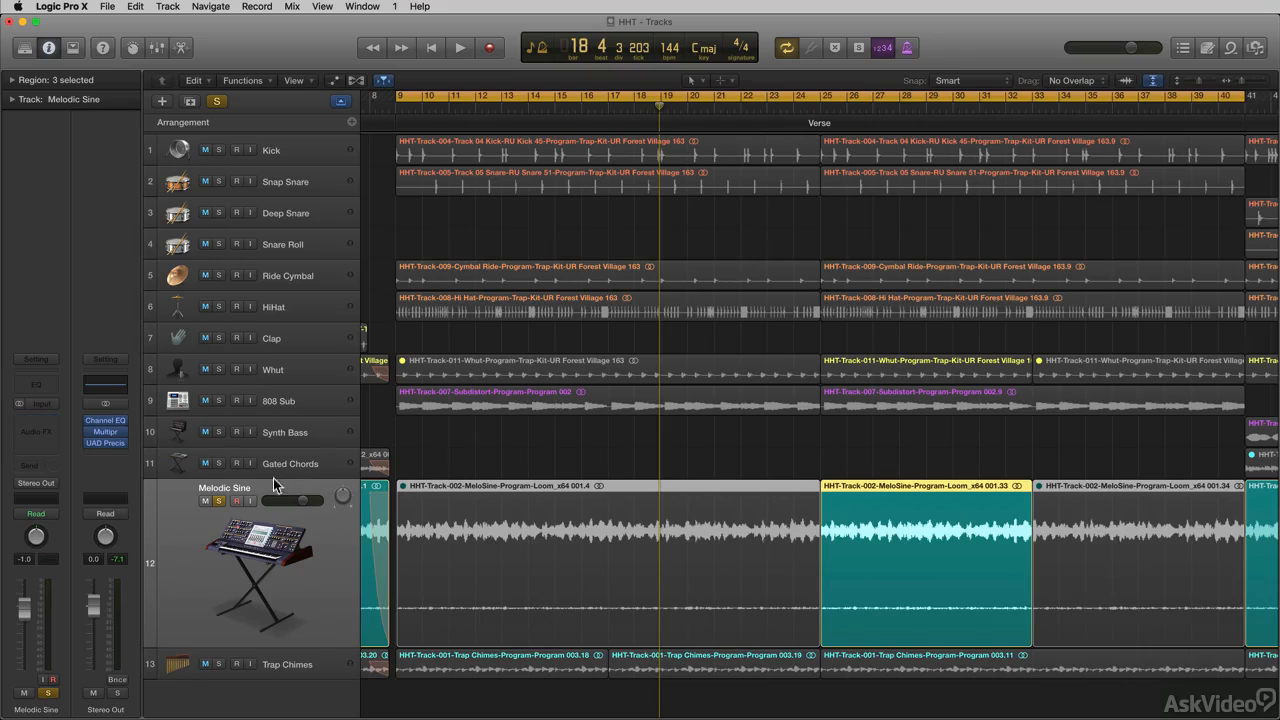
# - Insert a Channel EQ with the analyzer on for Melodic Sine and play the track to examine its frequency spectrum
pyautogui.click(47, 397)
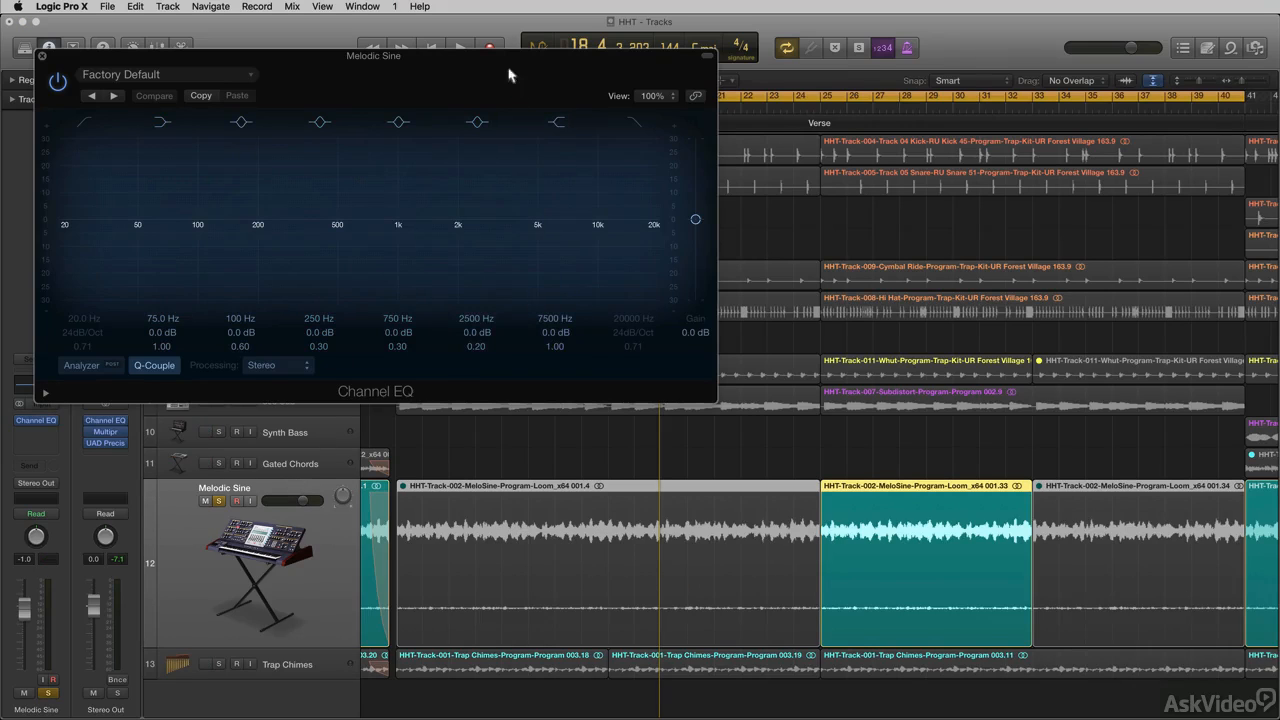
pyautogui.moveTo(508, 75); pyautogui.dragTo(968, 132)
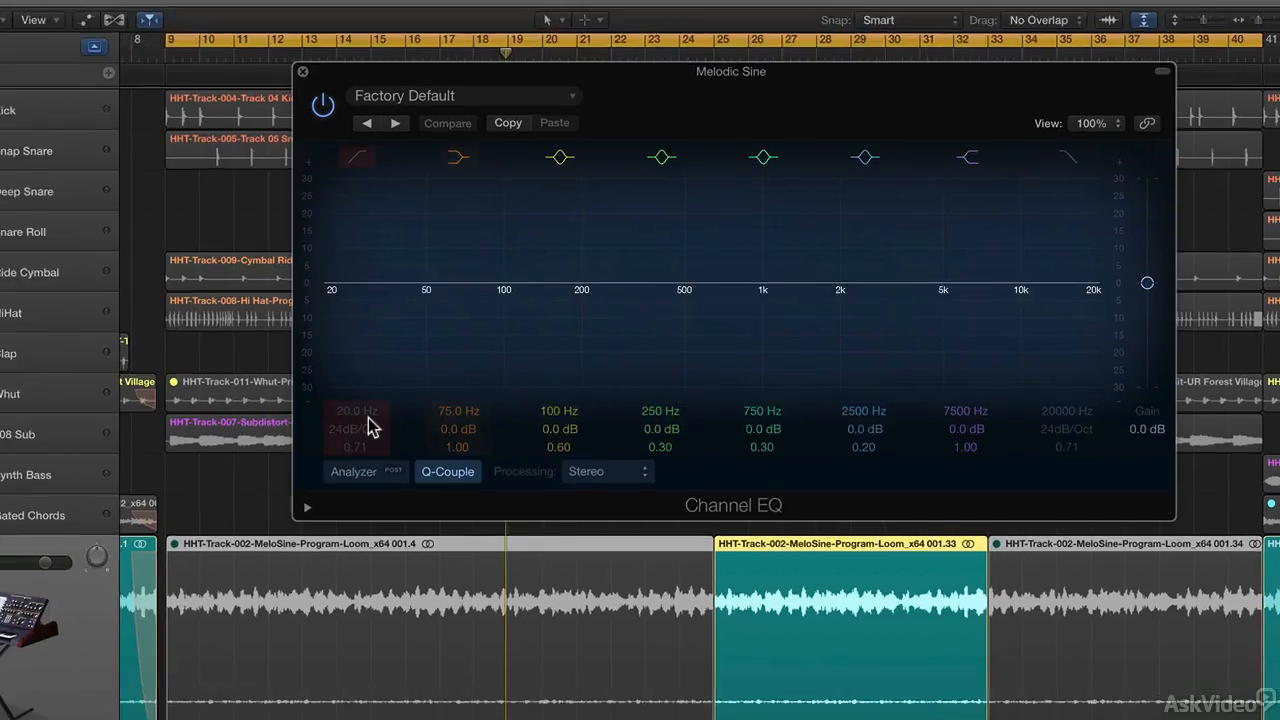
pyautogui.click(377, 473)
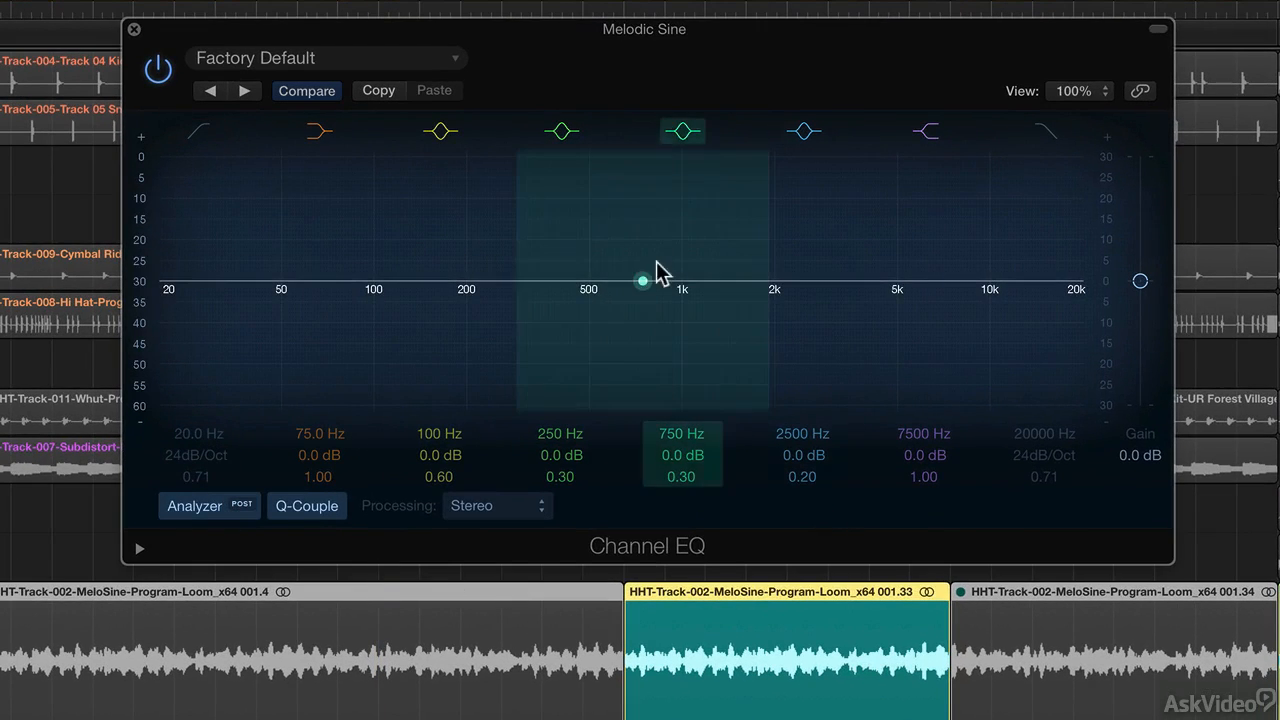
pyautogui.doubleClick(646, 9)
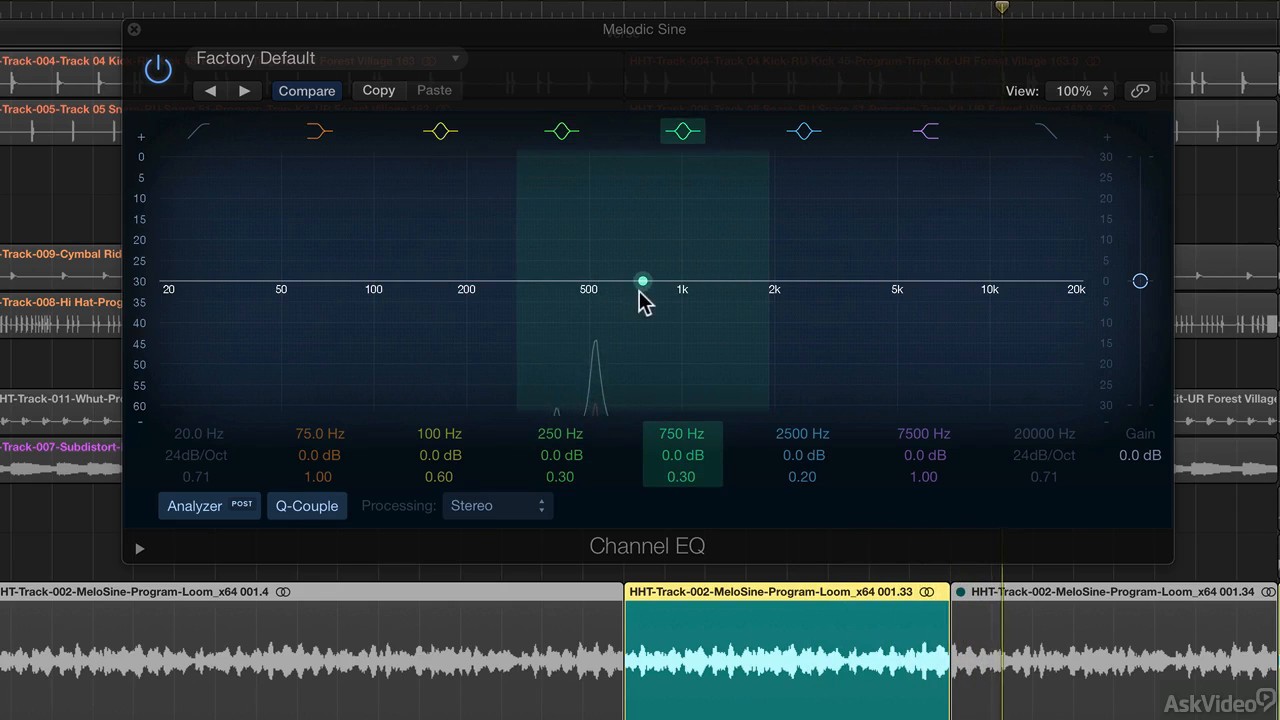
pyautogui.press('space')
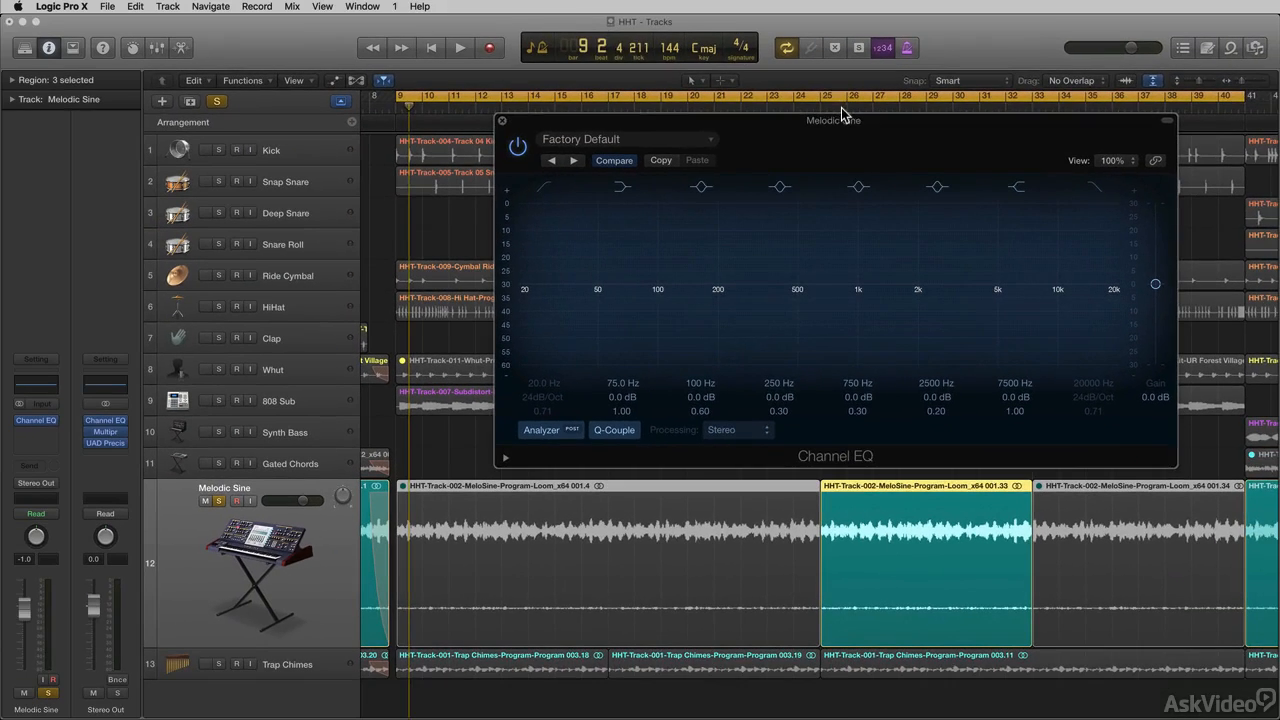
# - Play Melodic Sine from about bar 25, unsolo it to hear the full mix, and close its Channel EQ window after stopping
pyautogui.doubleClick(840, 107)
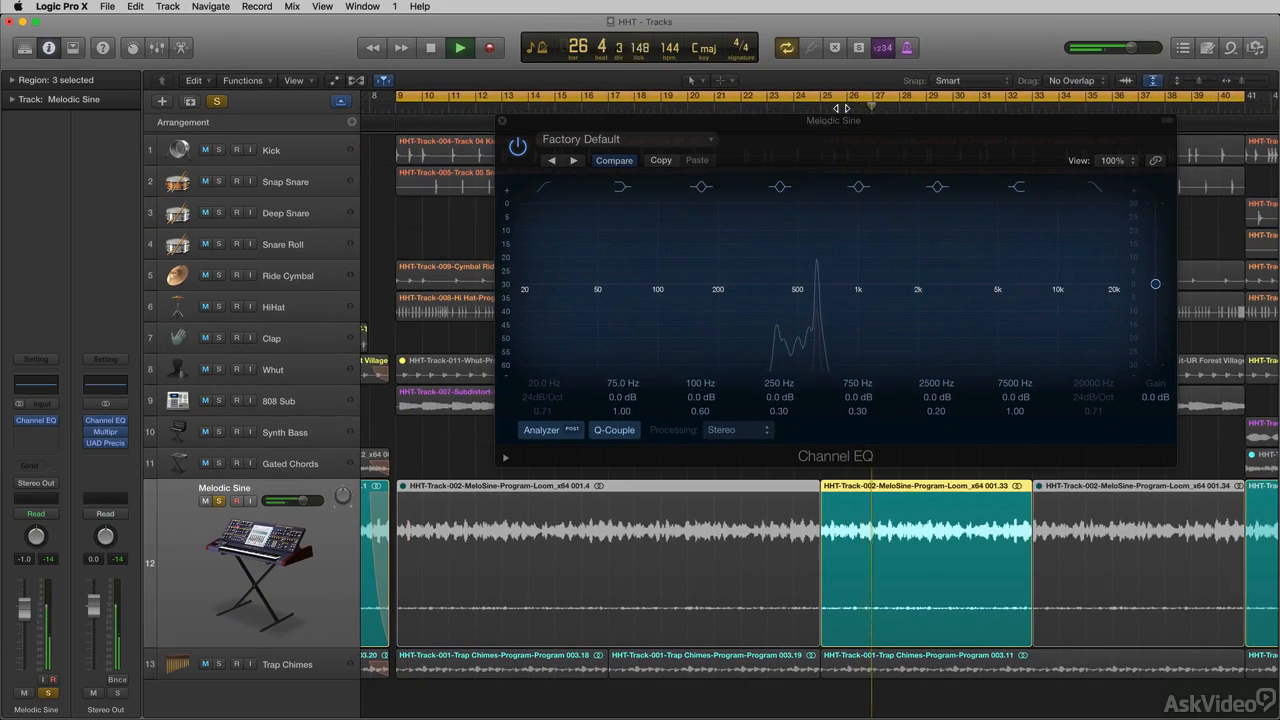
pyautogui.click(219, 502)
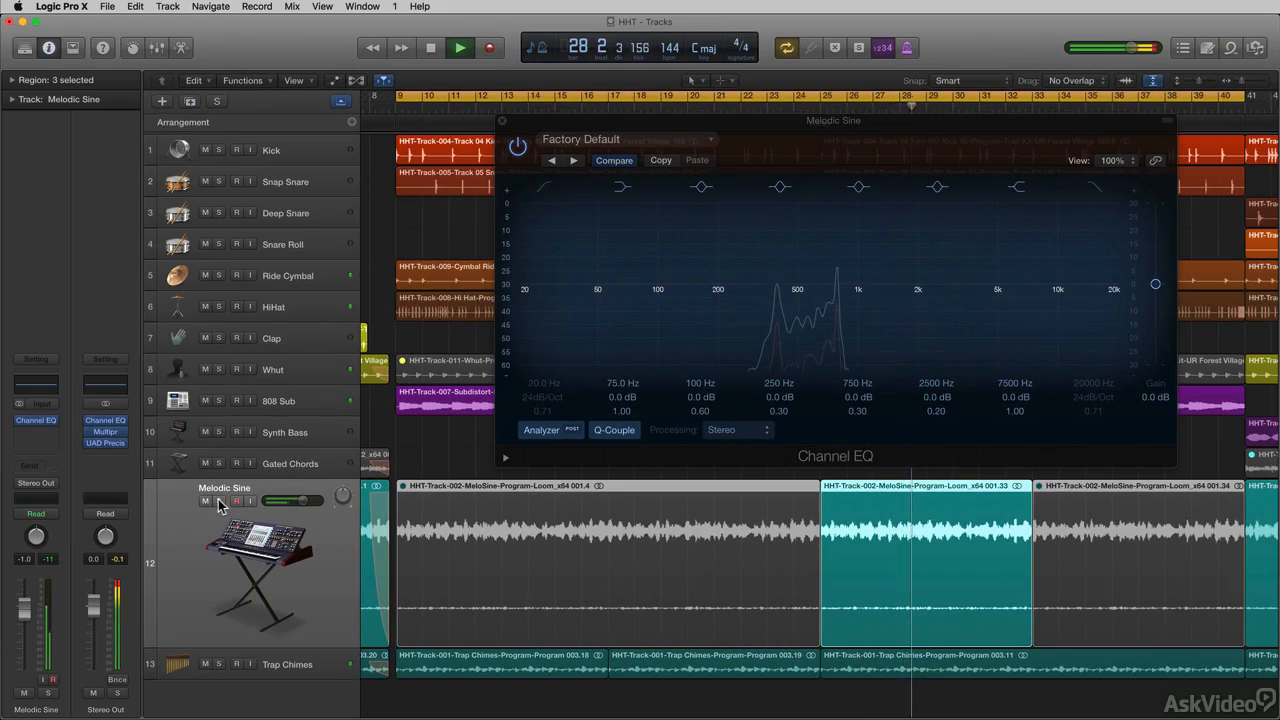
pyautogui.press('space')
pyautogui.click(503, 125)
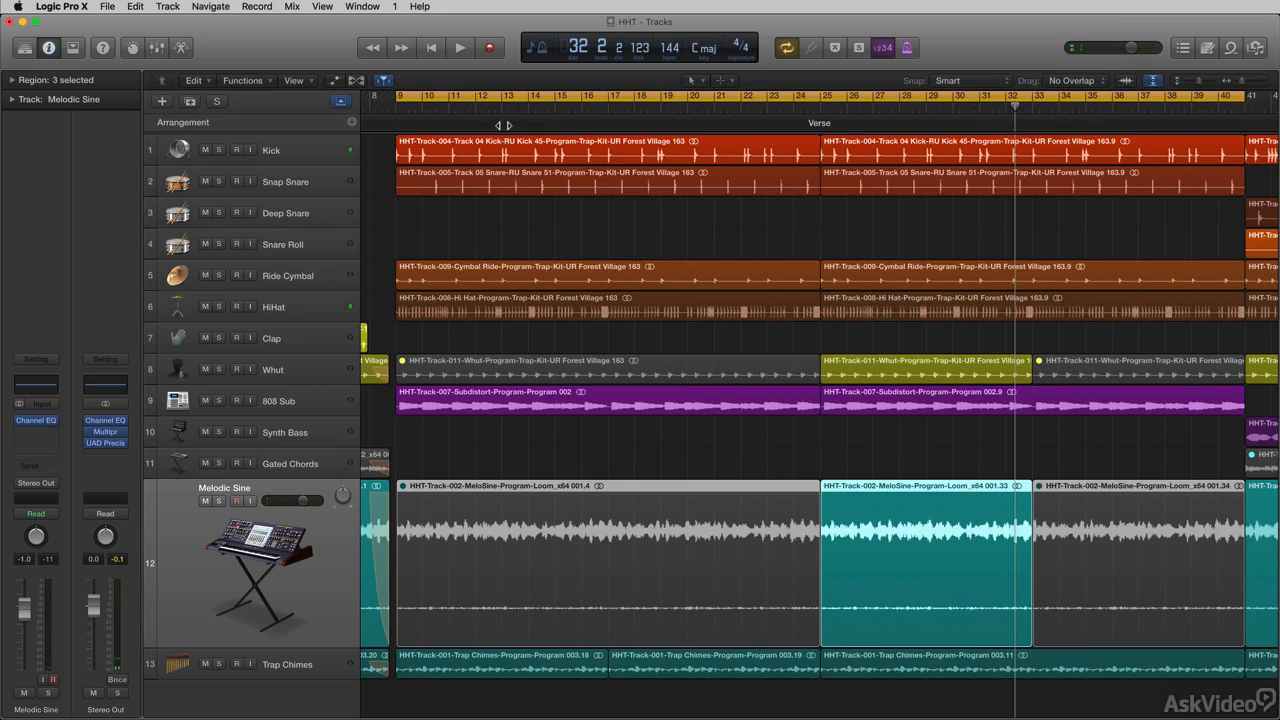
# - Compare the Trap Chimes and Melodic Sine tracks by selecting each in turn, and play the full mix from bar 9
pyautogui.click(312, 664)
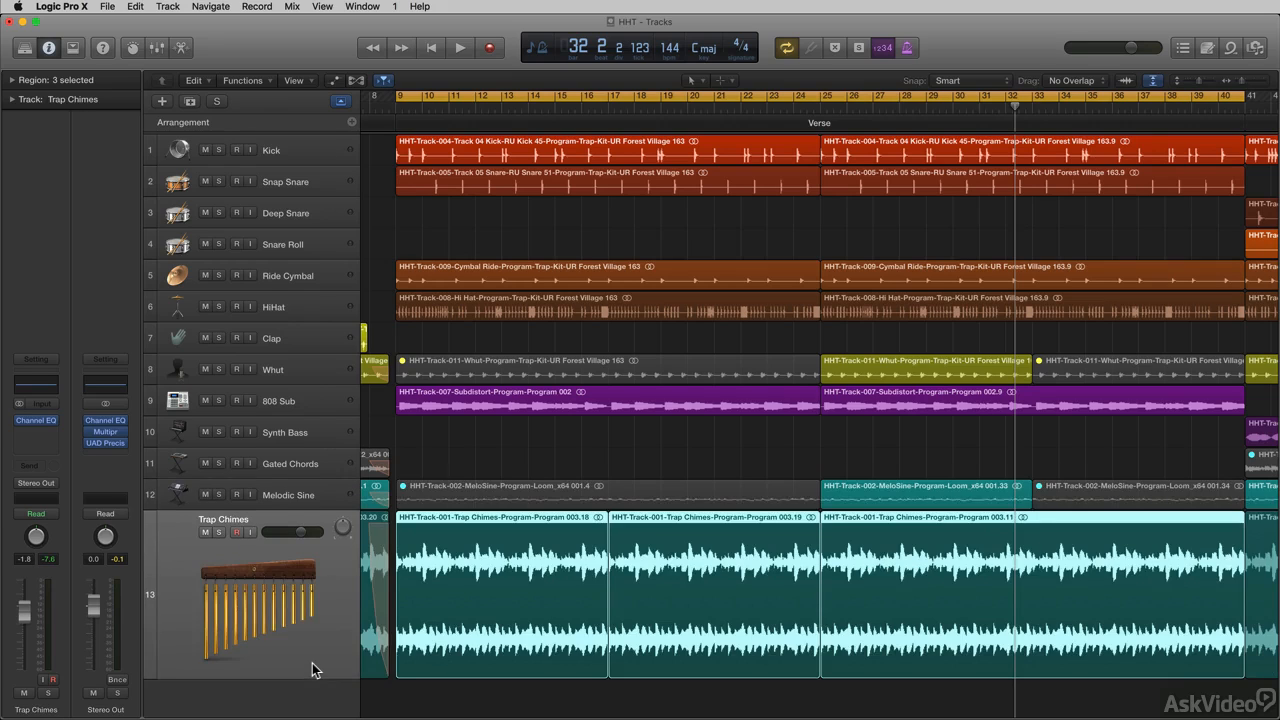
pyautogui.click(297, 494)
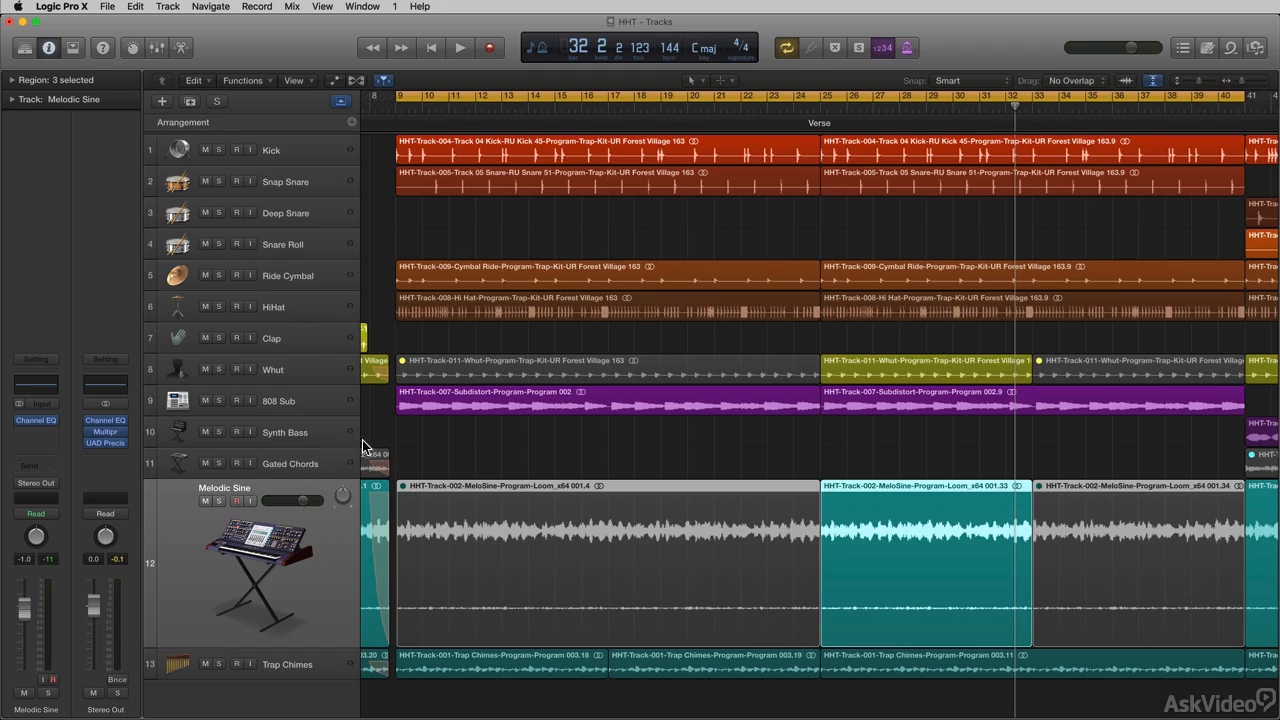
pyautogui.press('space')
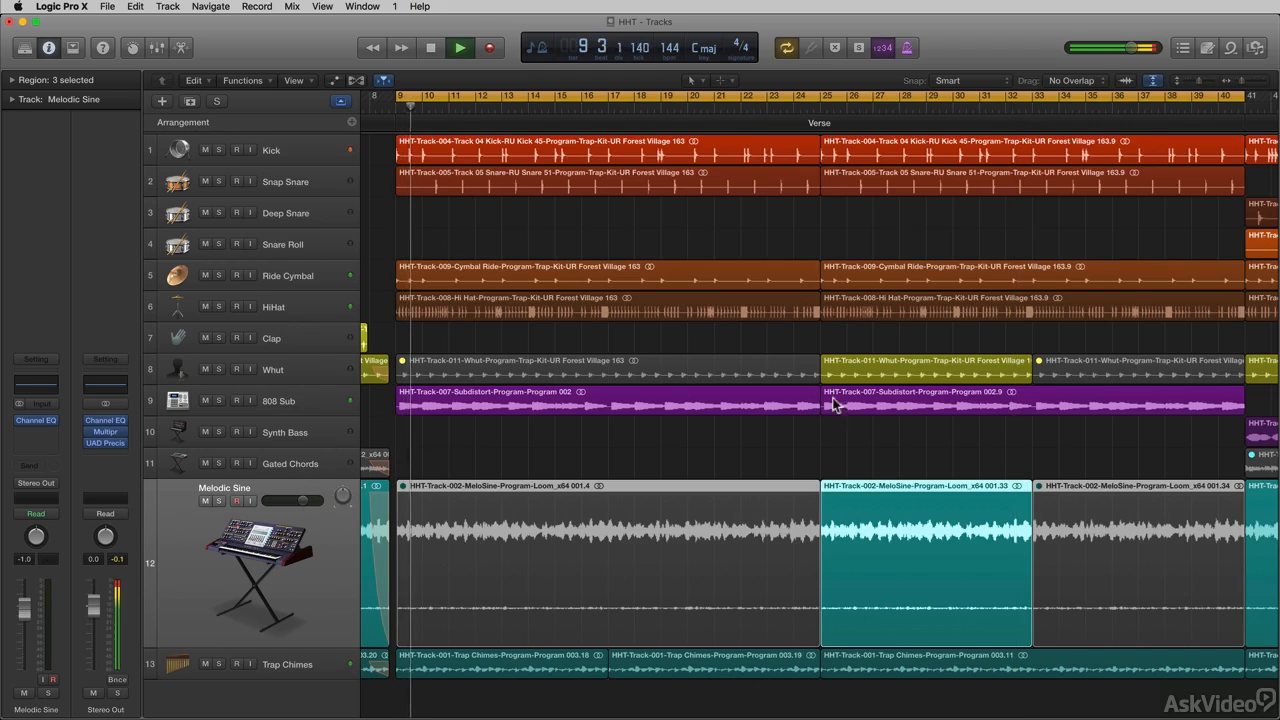
# - Deselect all regions, turn off vertical auto zoom, fit the whole arrangement in view from Intro to Outro, and stop playback
pyautogui.click(1068, 214)
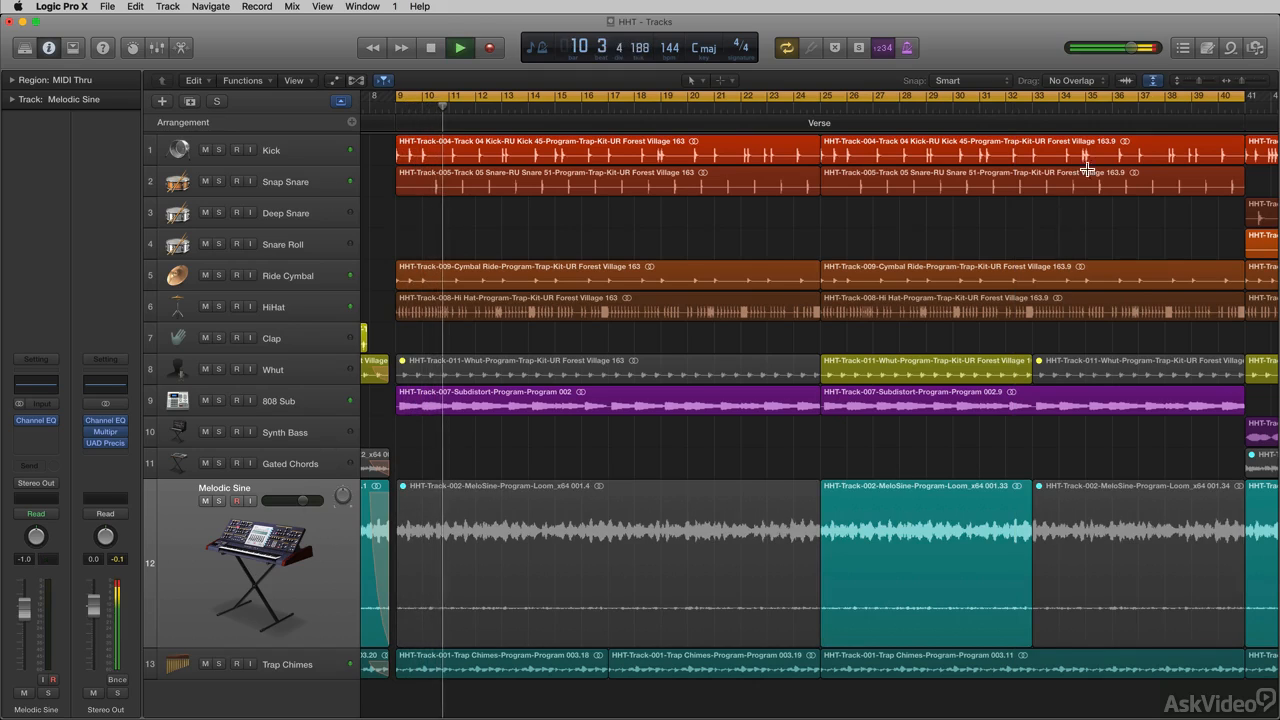
pyautogui.click(1154, 82)
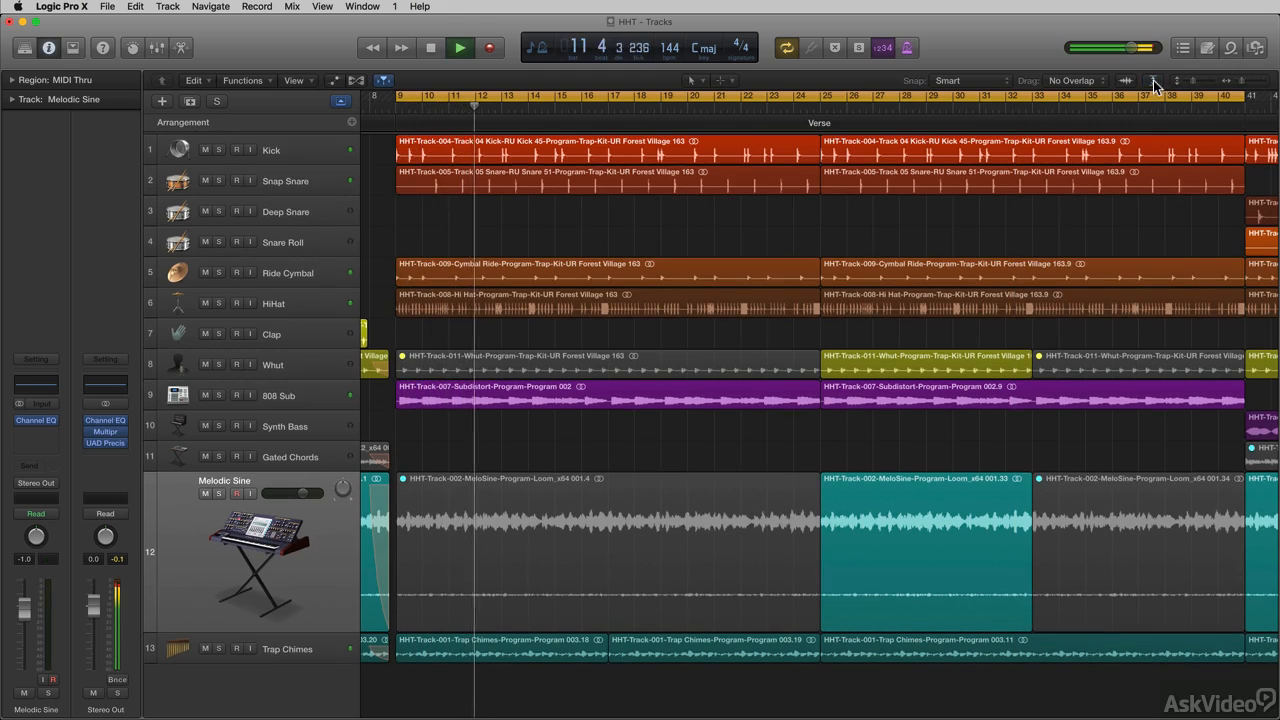
pyautogui.press('z')
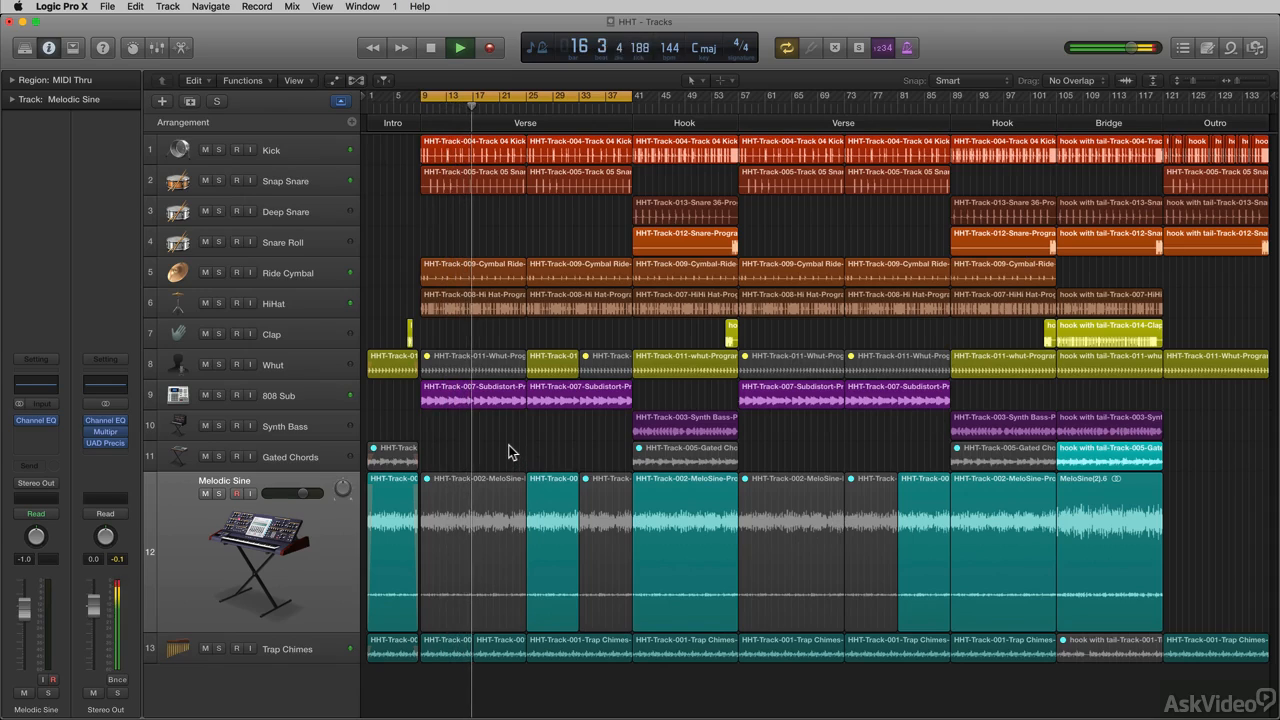
pyautogui.press('space')
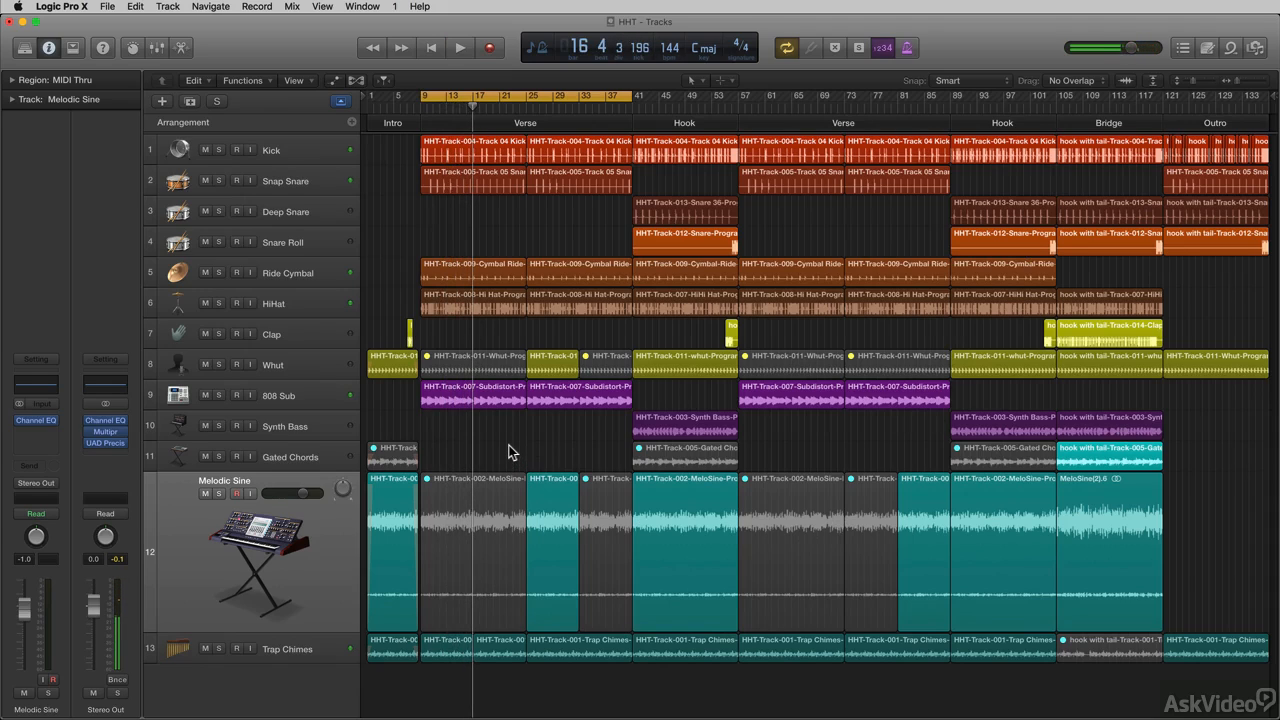